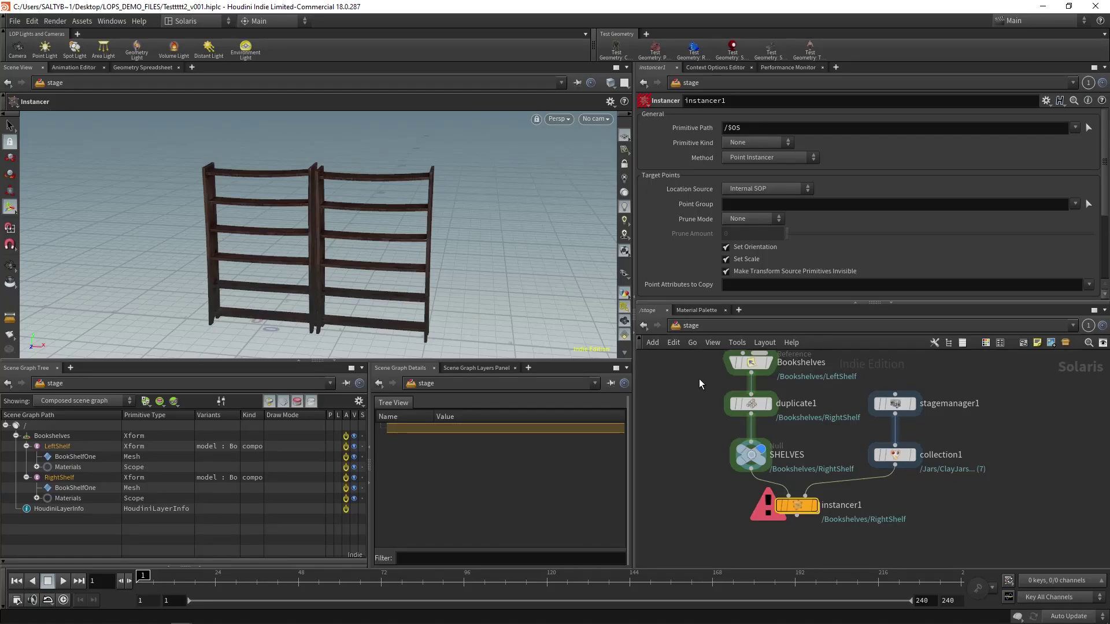
# - Set the instancer1 primitive path to /Bookshelves/Contents
pyautogui.moveTo(770, 127); pyautogui.dragTo(695, 131)
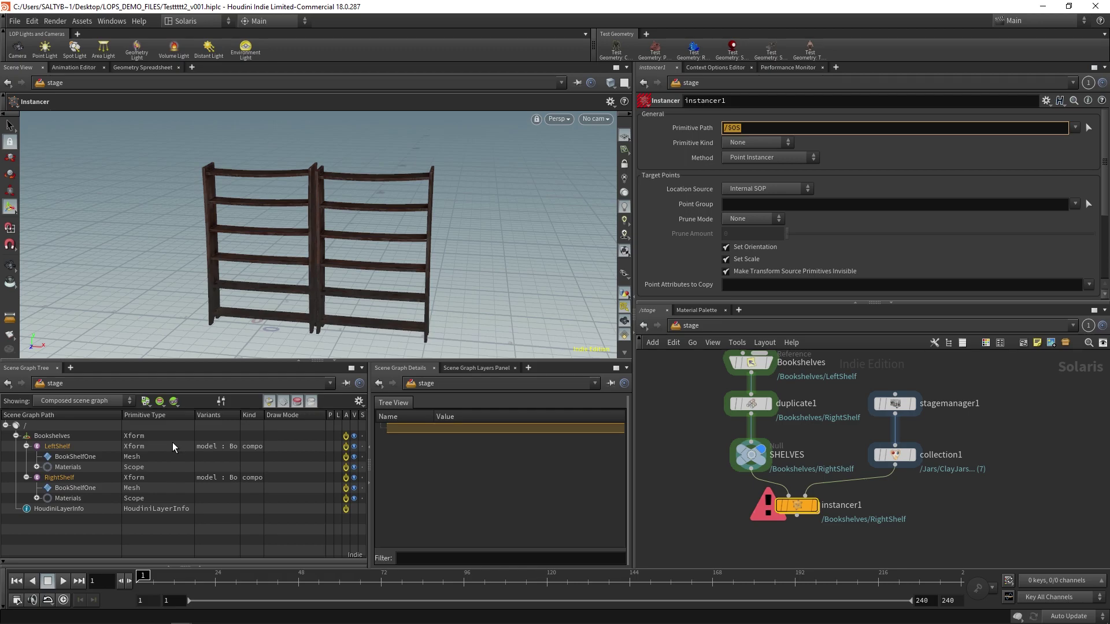
pyautogui.write('/')
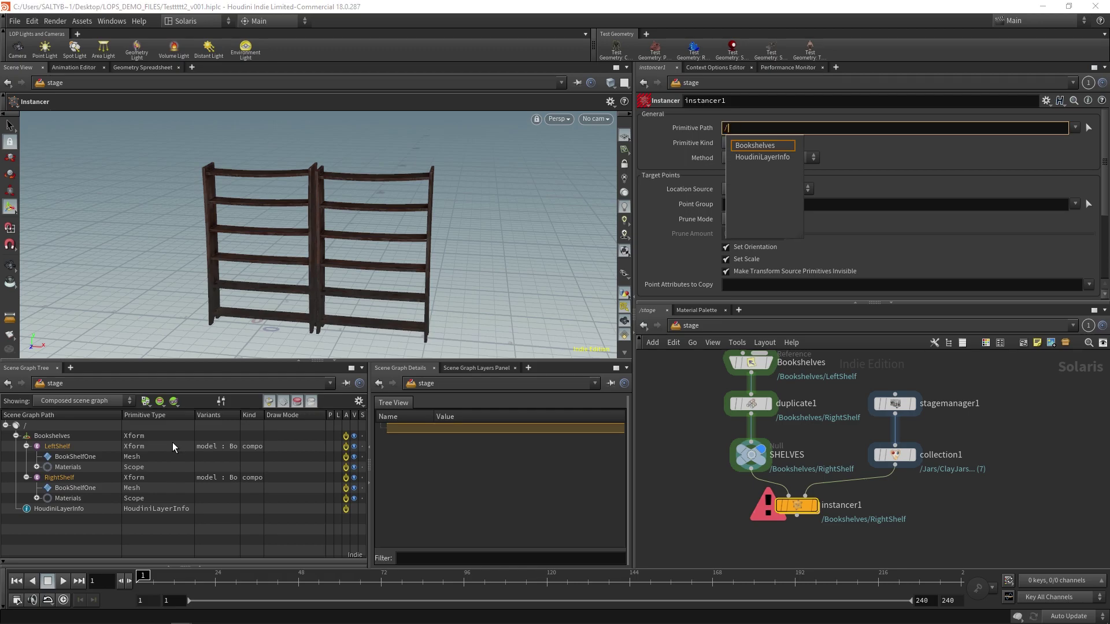
pyautogui.write('Booksh')
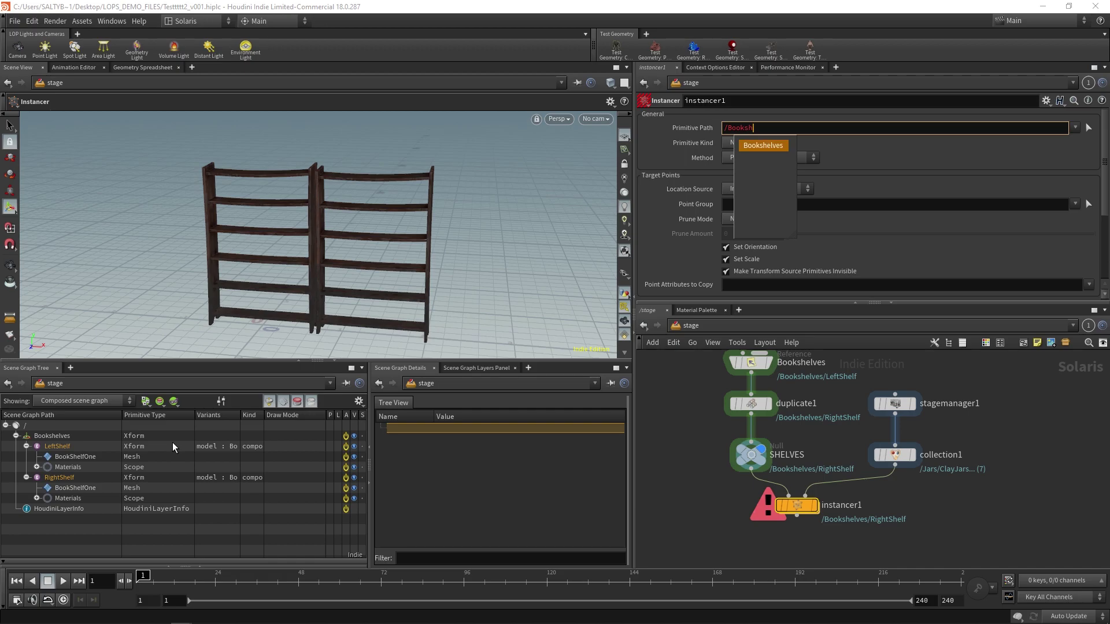
pyautogui.press('Tab')
pyautogui.write('/Contents')
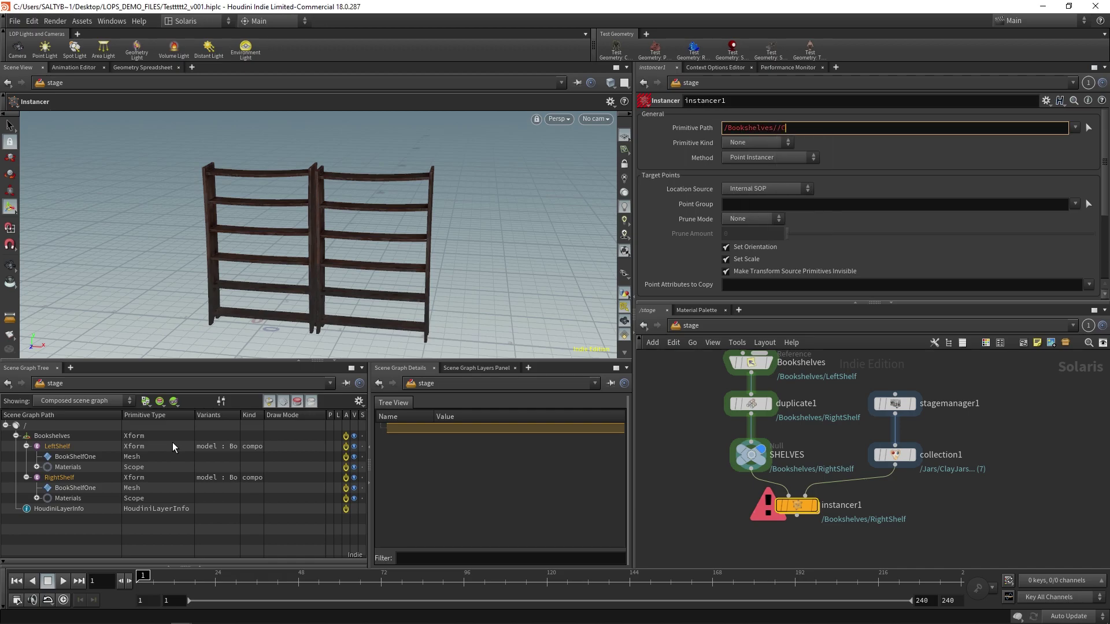
pyautogui.press('Return')
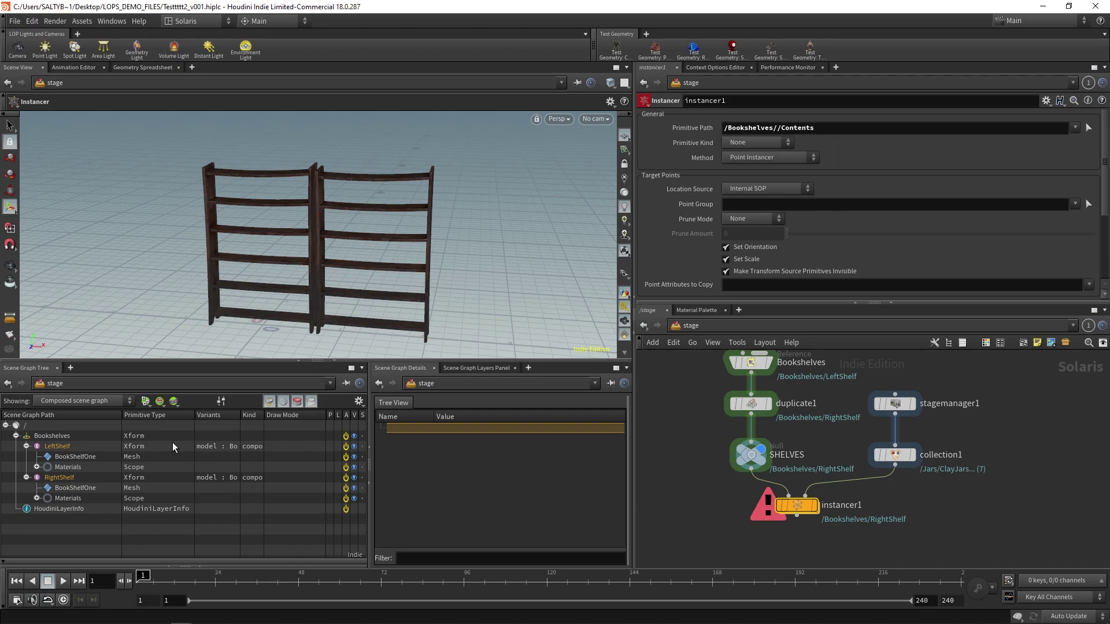
pyautogui.click(779, 128)
pyautogui.press('BackSpace')
pyautogui.click(1004, 414)
# - Set the instancer's prototype source to Second Input
pyautogui.moveTo(1103, 169); pyautogui.dragTo(1083, 243)
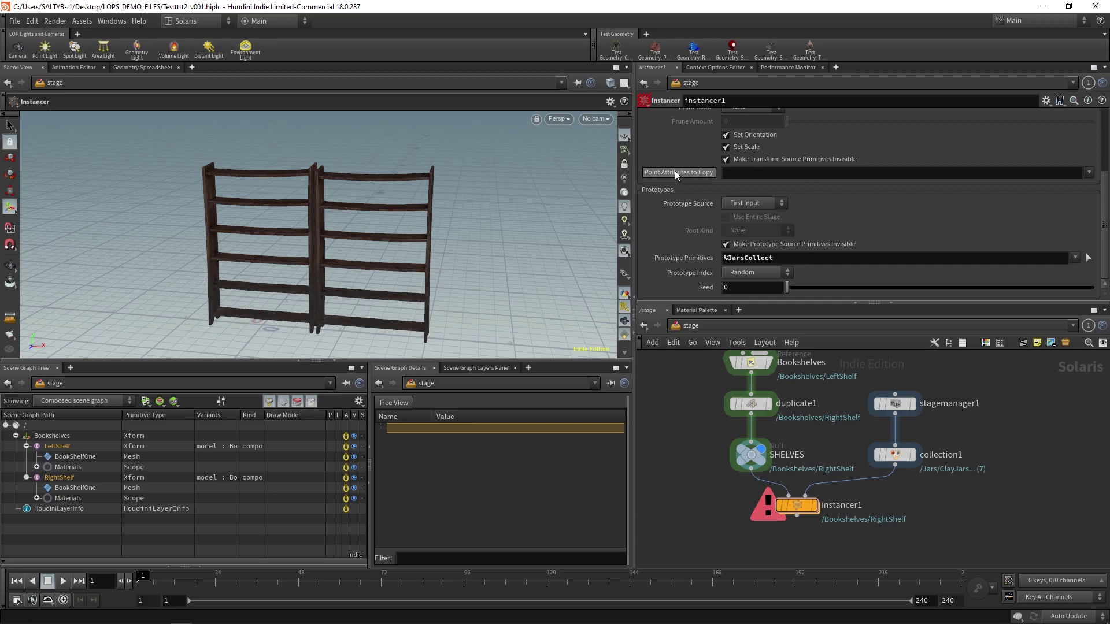
pyautogui.click(745, 203)
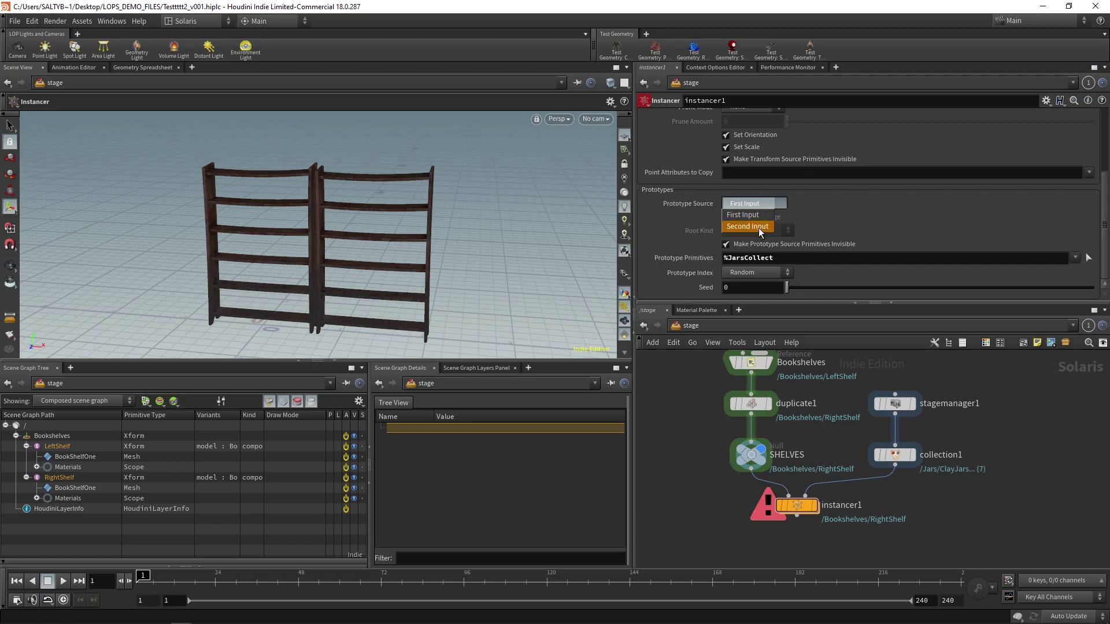
pyautogui.click(758, 227)
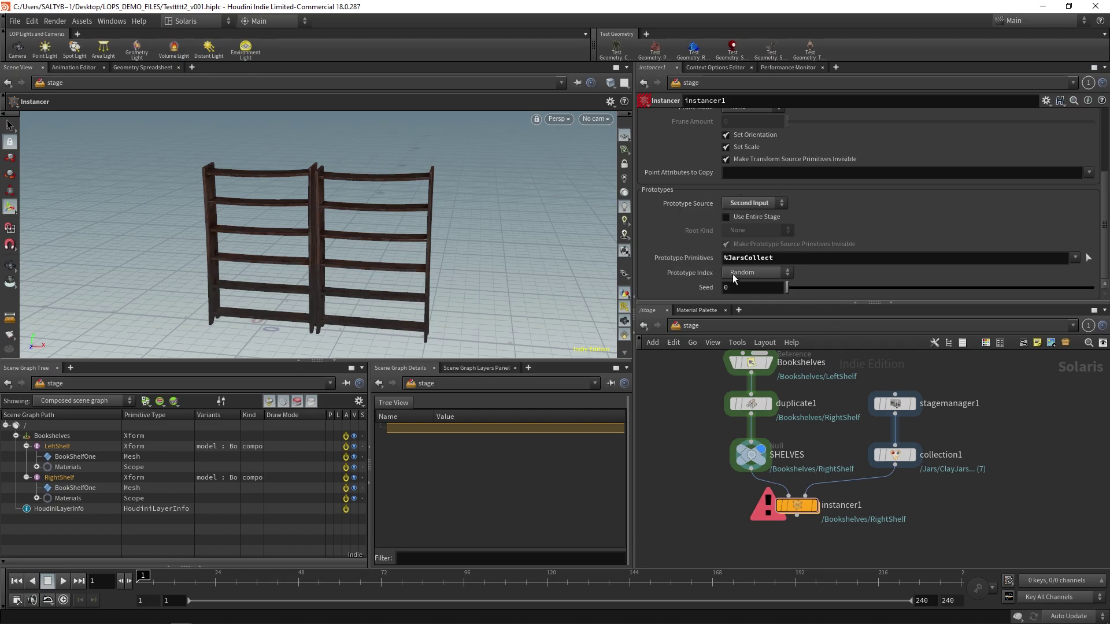
# - Set the instancer's primitive kind to Group
pyautogui.scroll(5, 1104, 228)
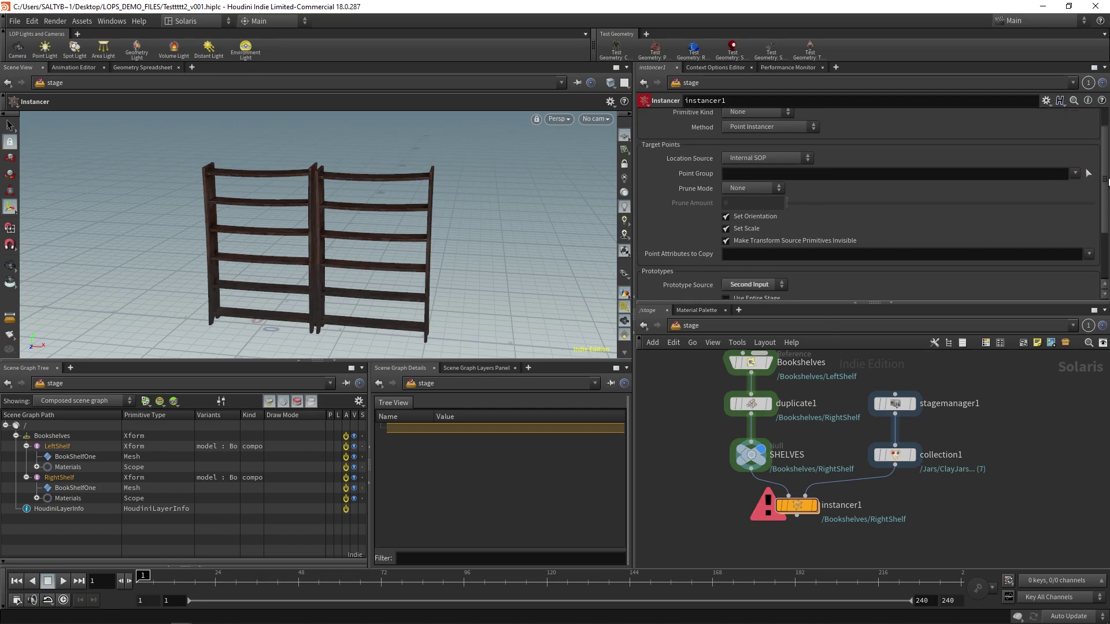
pyautogui.click(760, 144)
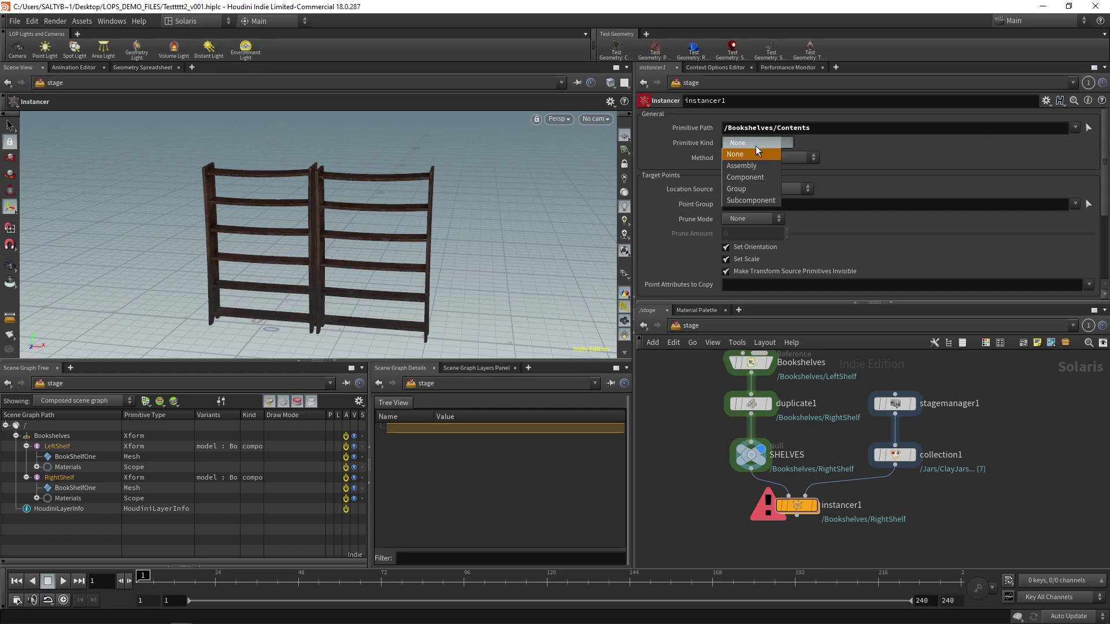
pyautogui.click(755, 192)
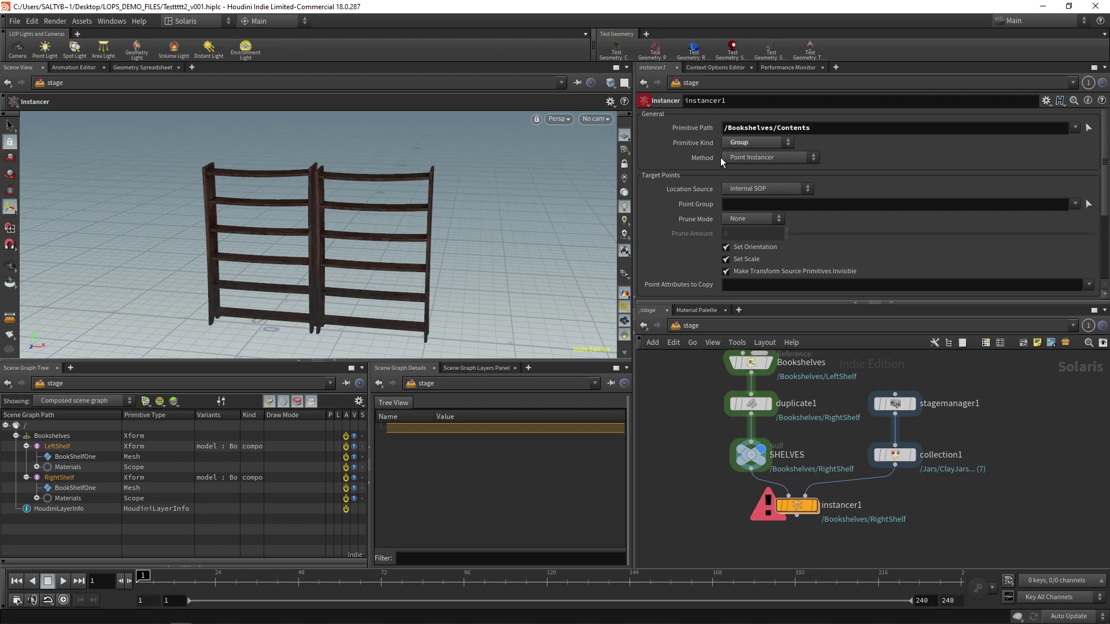
# - Re-enter the instancer's prototype primitives as %JarsCollect, copying the collection name from the collection1 node
pyautogui.moveTo(986, 394); pyautogui.dragTo(911, 459)
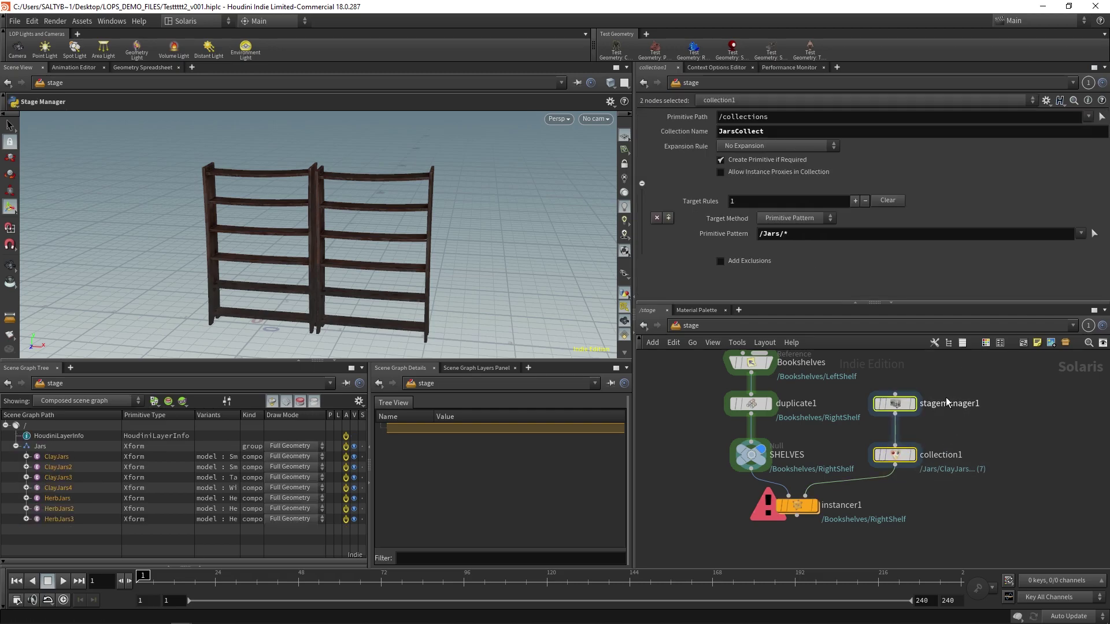
pyautogui.moveTo(754, 543); pyautogui.dragTo(842, 497)
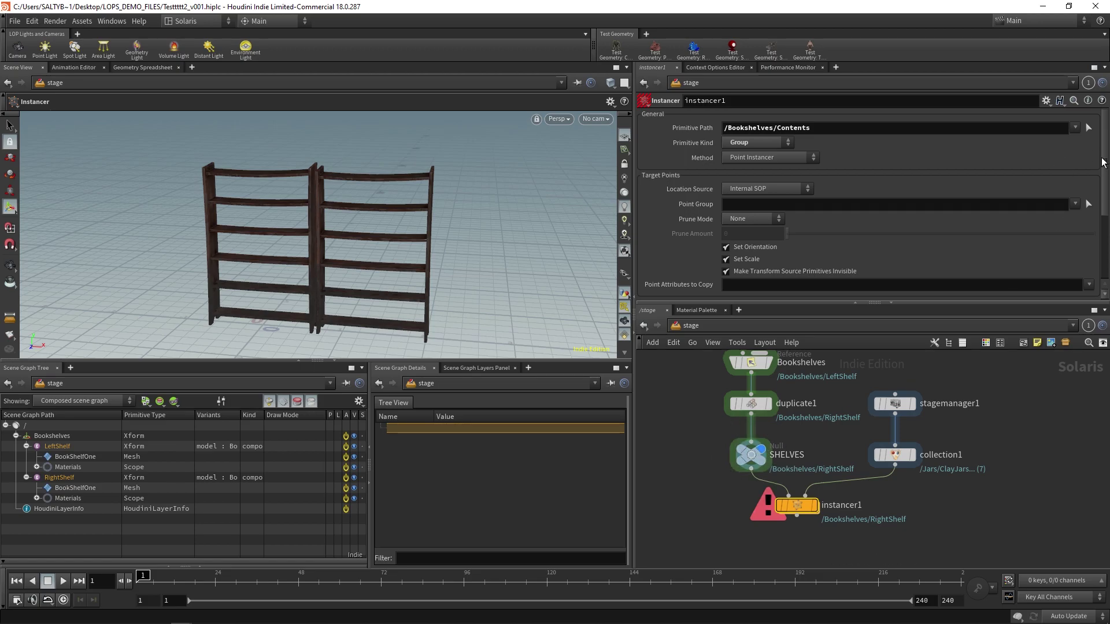
pyautogui.moveTo(1103, 163); pyautogui.dragTo(1099, 230)
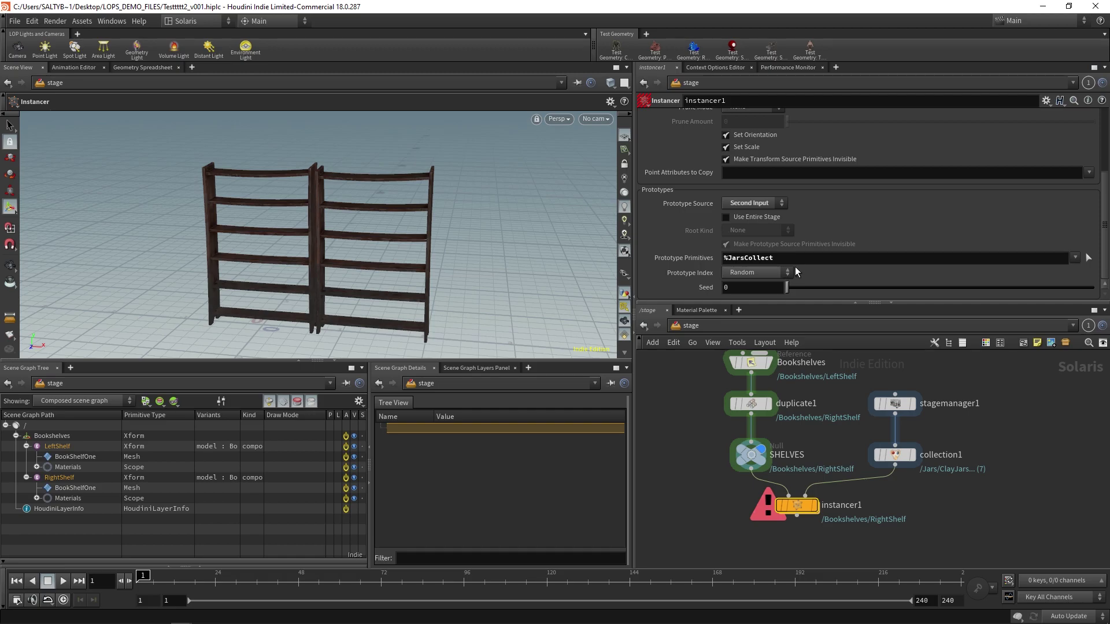
pyautogui.moveTo(800, 257); pyautogui.dragTo(702, 261)
pyautogui.press('BackSpace')
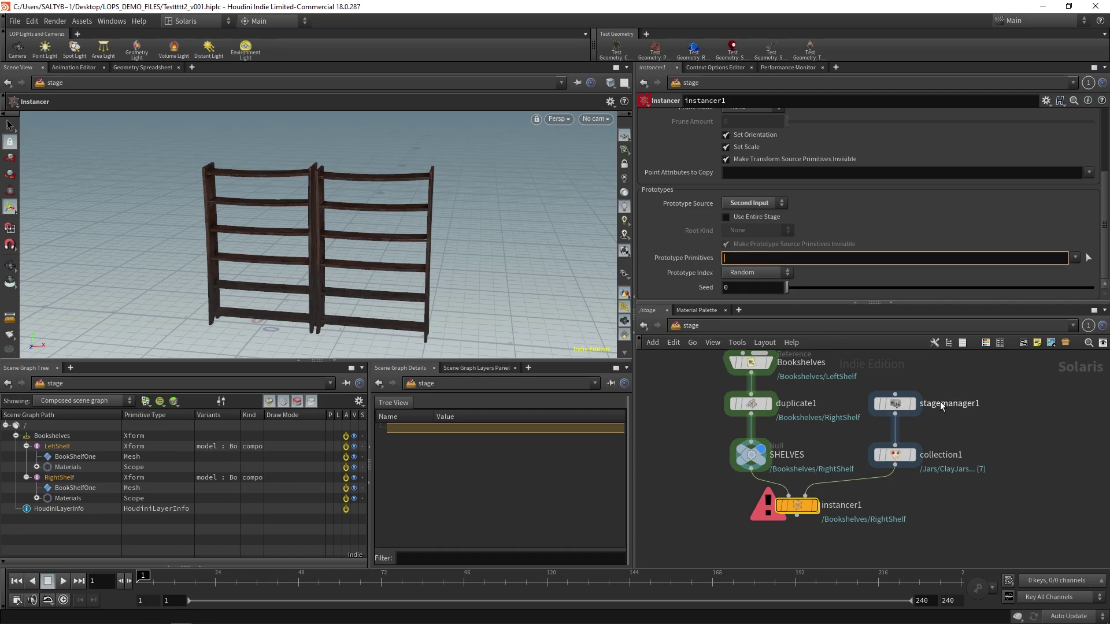
pyautogui.click(894, 454)
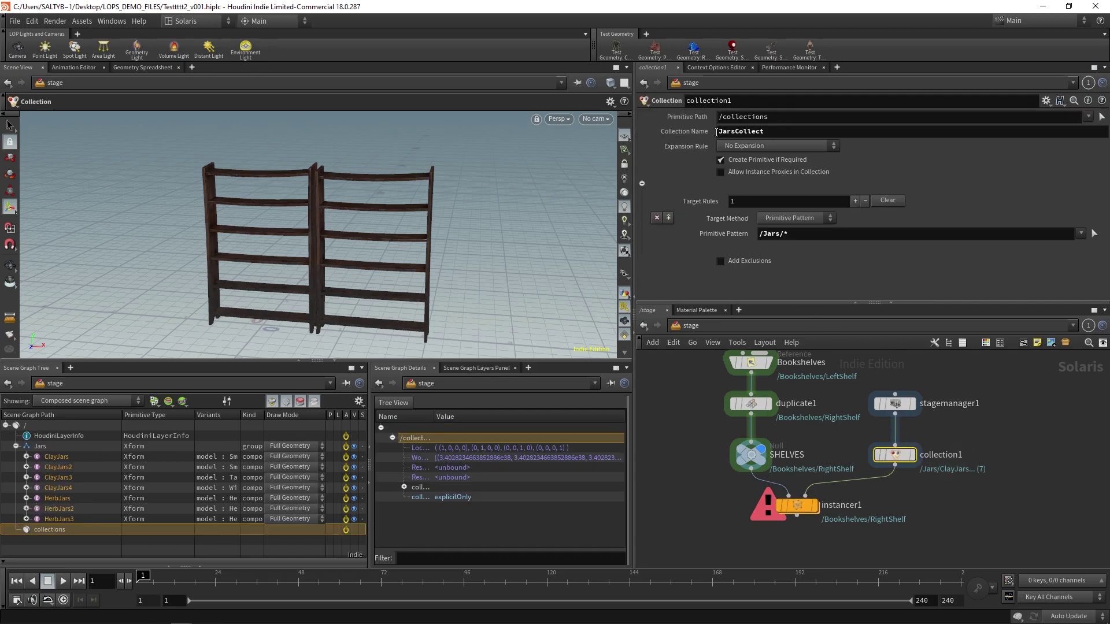
pyautogui.doubleClick(750, 132)
pyautogui.hotkey('ctrl', 'c')
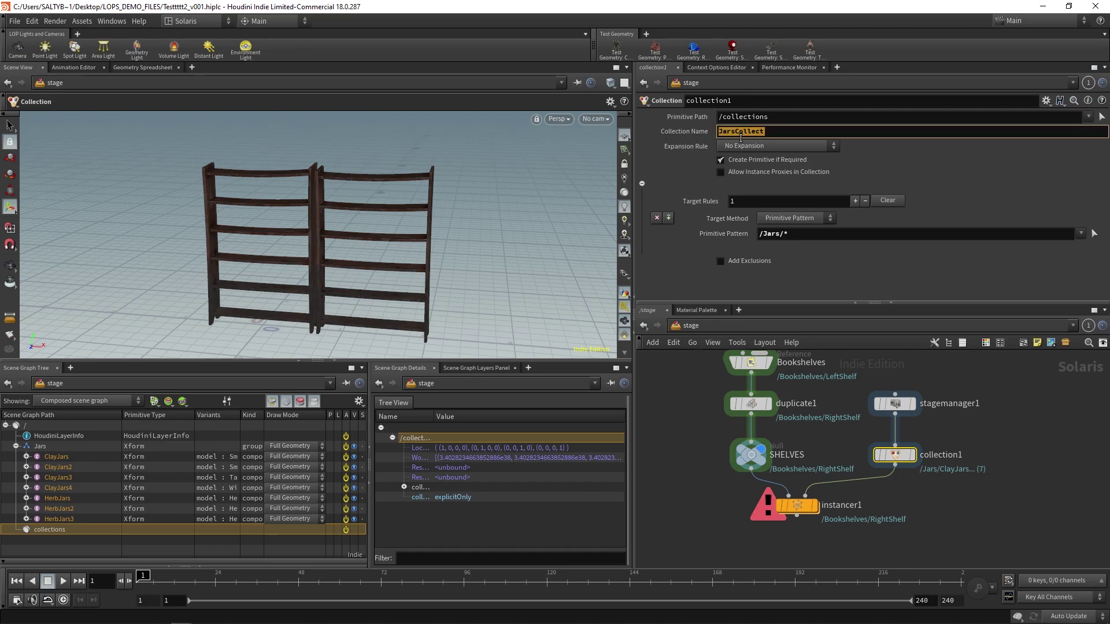
pyautogui.click(796, 505)
pyautogui.click(749, 260)
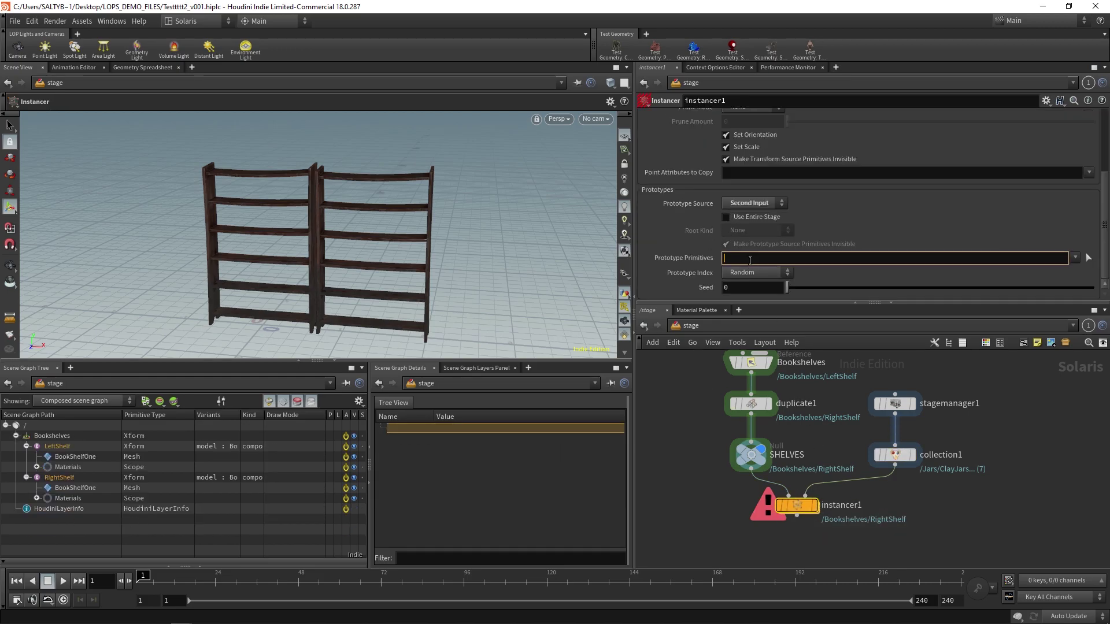
pyautogui.write('%JarsCollect')
pyautogui.hotkey('ctrl', 'v')
pyautogui.press('Return')
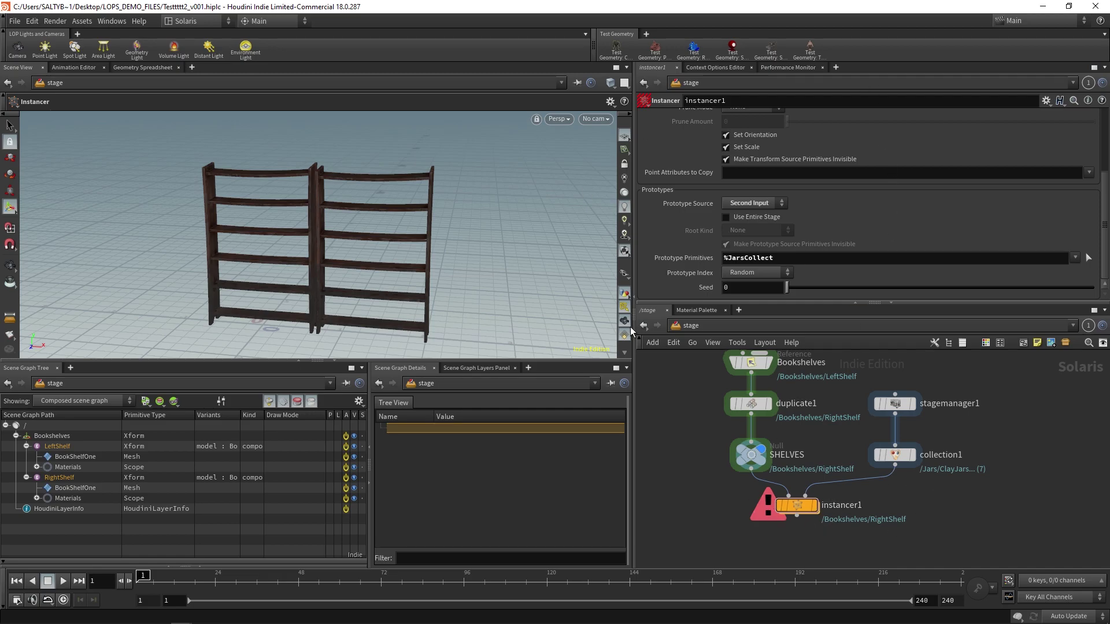
# - Go inside the instancer1 node and add a LOP Import node to its empty geometry network
pyautogui.moveTo(796, 509)
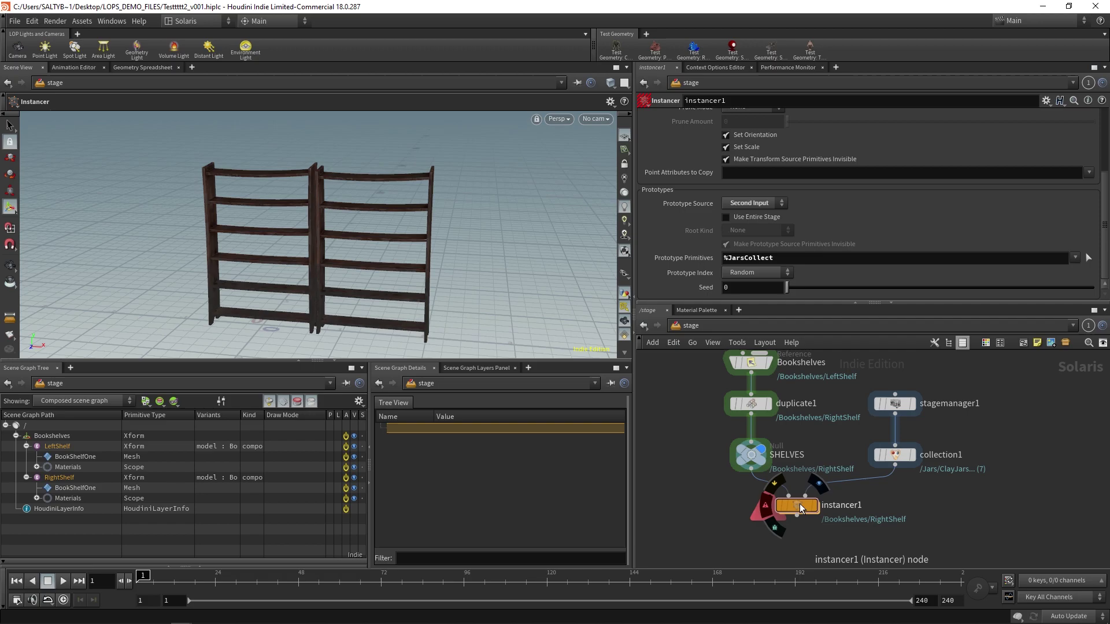
pyautogui.doubleClick(800, 505)
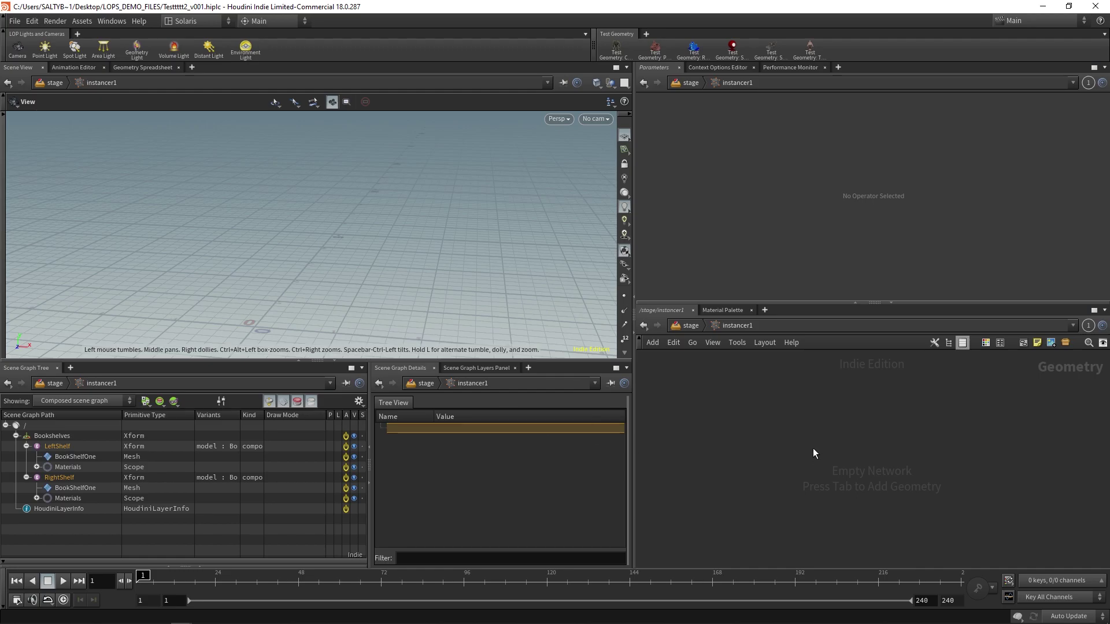
pyautogui.press('Tab')
pyautogui.write('lop im')
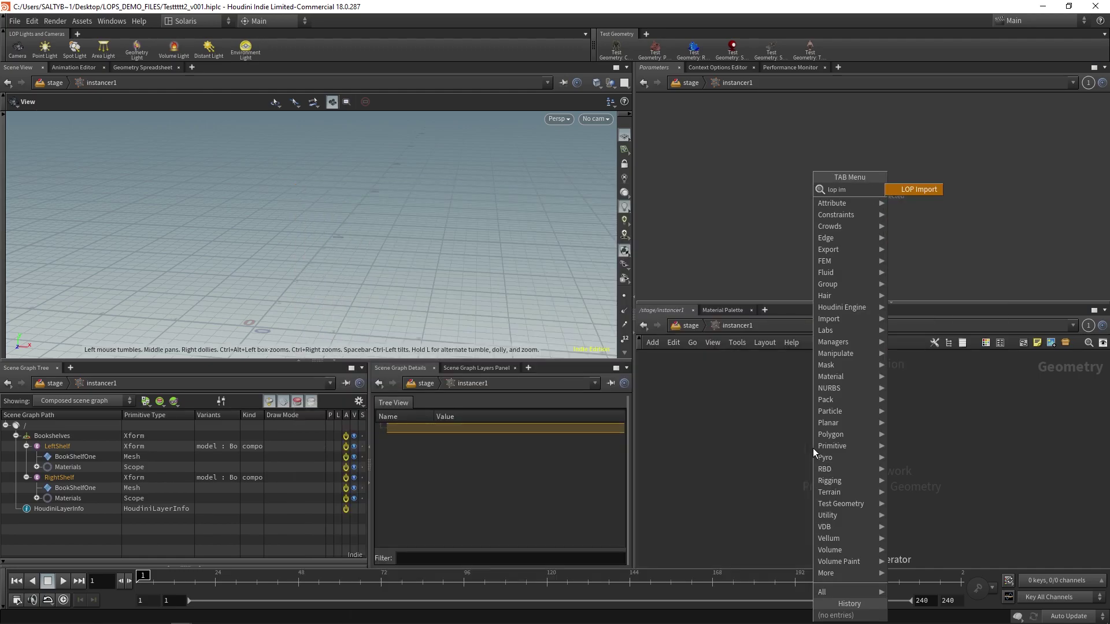
pyautogui.press('Return')
pyautogui.click(813, 448)
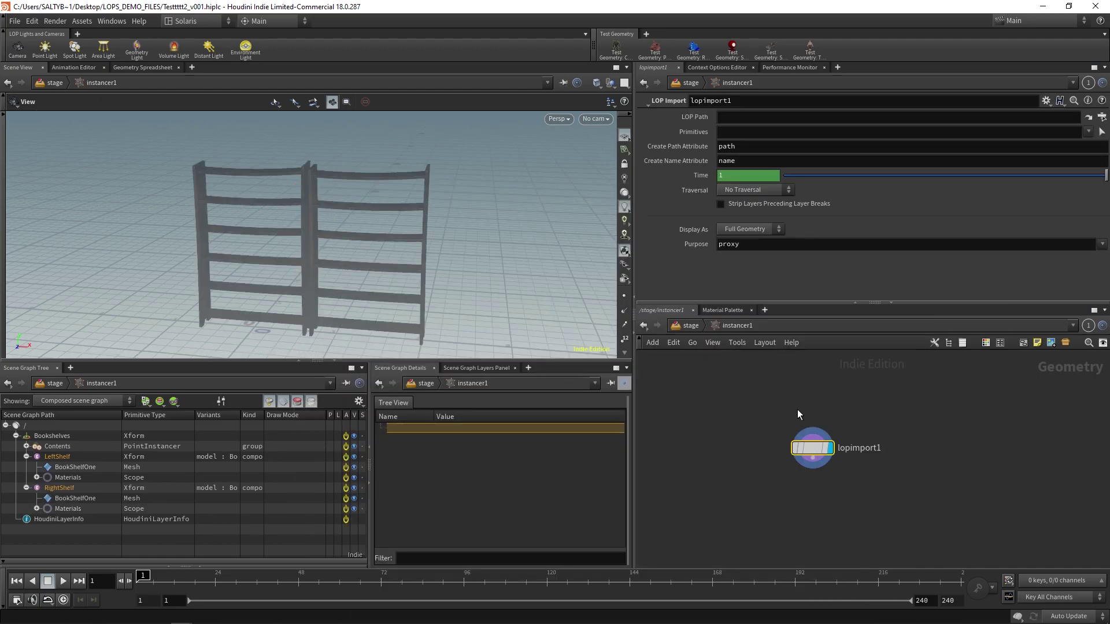
pyautogui.moveTo(812, 448); pyautogui.dragTo(812, 428)
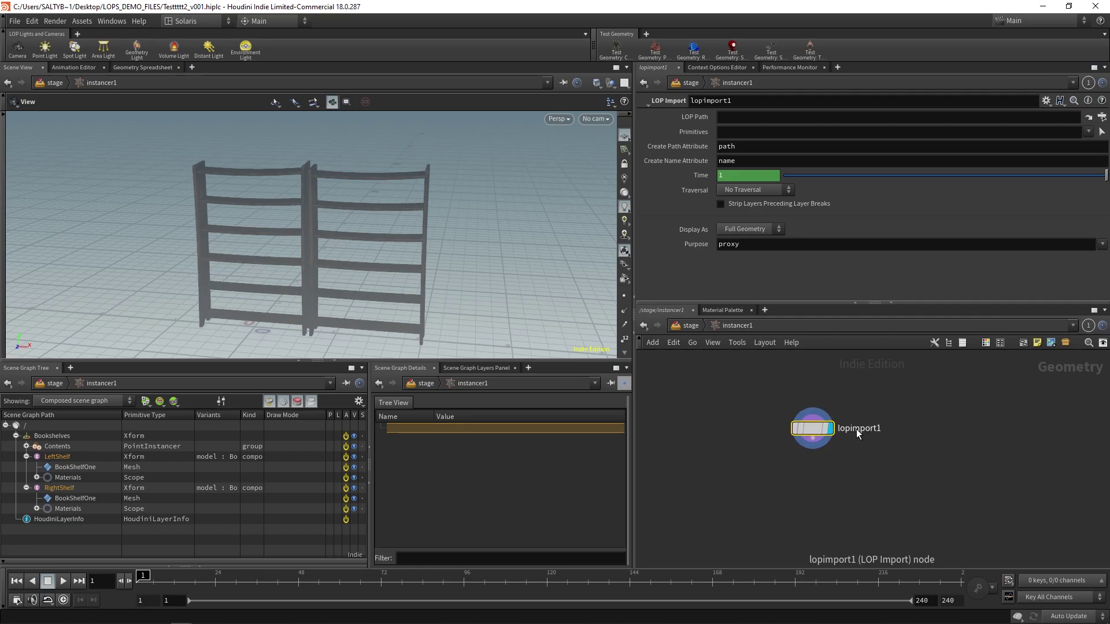
pyautogui.press('Tab')
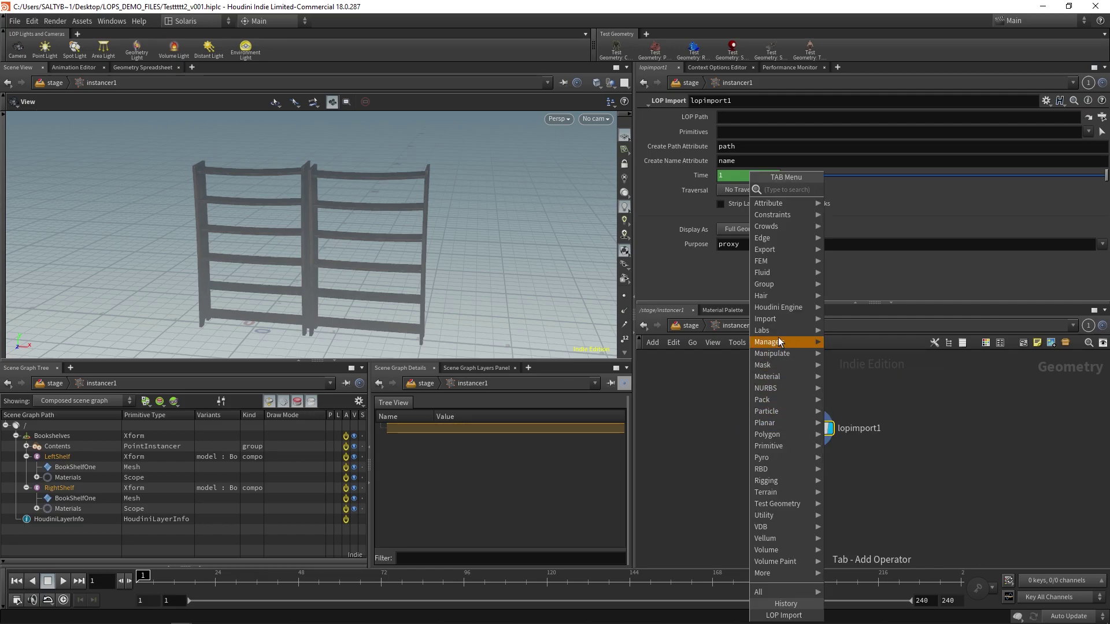
pyautogui.moveTo(785, 341)
pyautogui.click(716, 420)
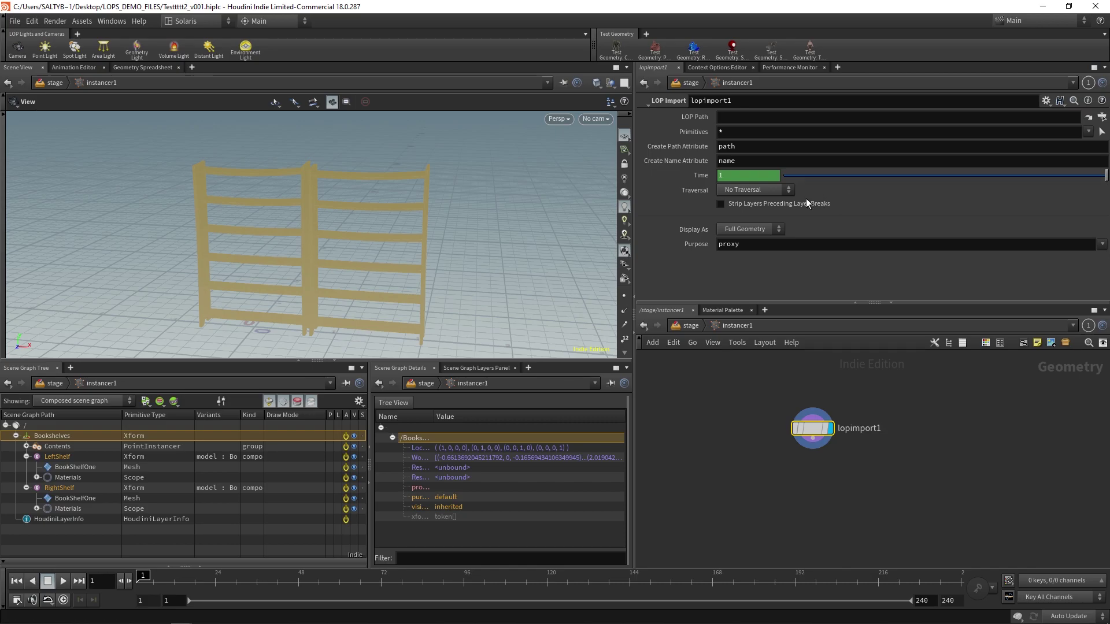
# - Set the LOP Import node's LOP path to /stage/SHELVES
pyautogui.click(1089, 117)
pyautogui.moveTo(1025, 6); pyautogui.dragTo(762, 145)
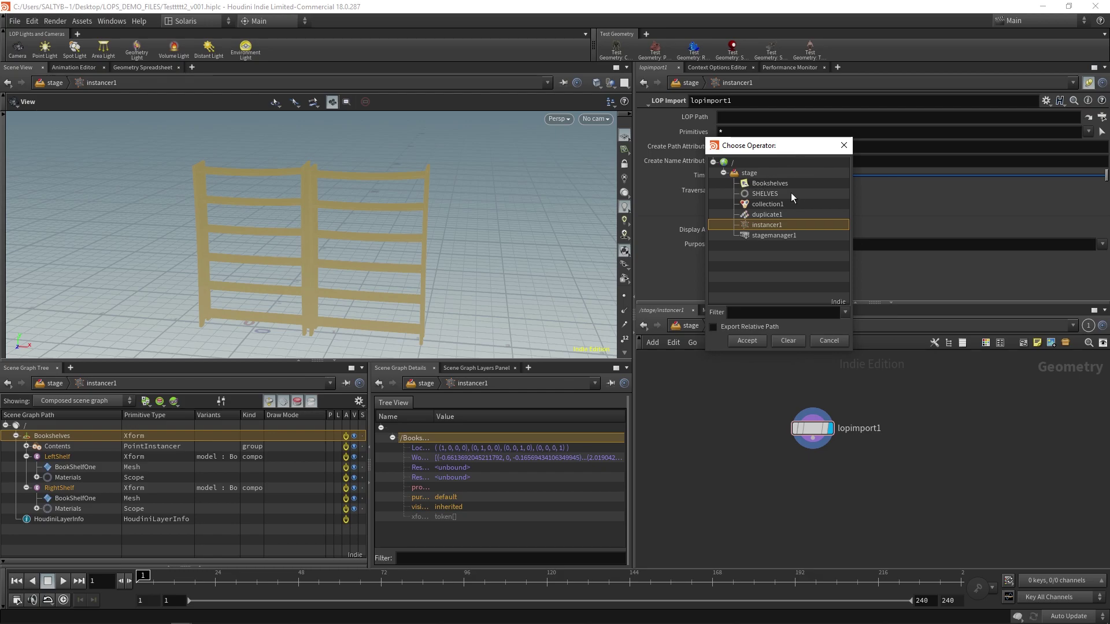
pyautogui.click(765, 194)
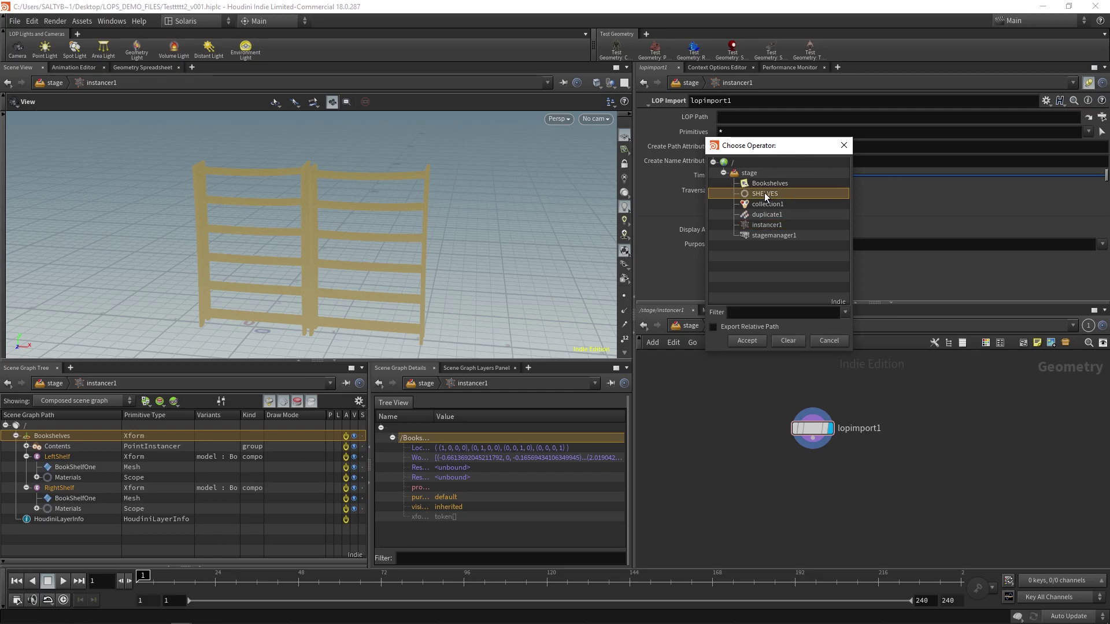
pyautogui.click(750, 343)
# - Examine the SHELVES null in the stage network and return inside the instancer1 node
pyautogui.click(684, 325)
pyautogui.click(746, 453)
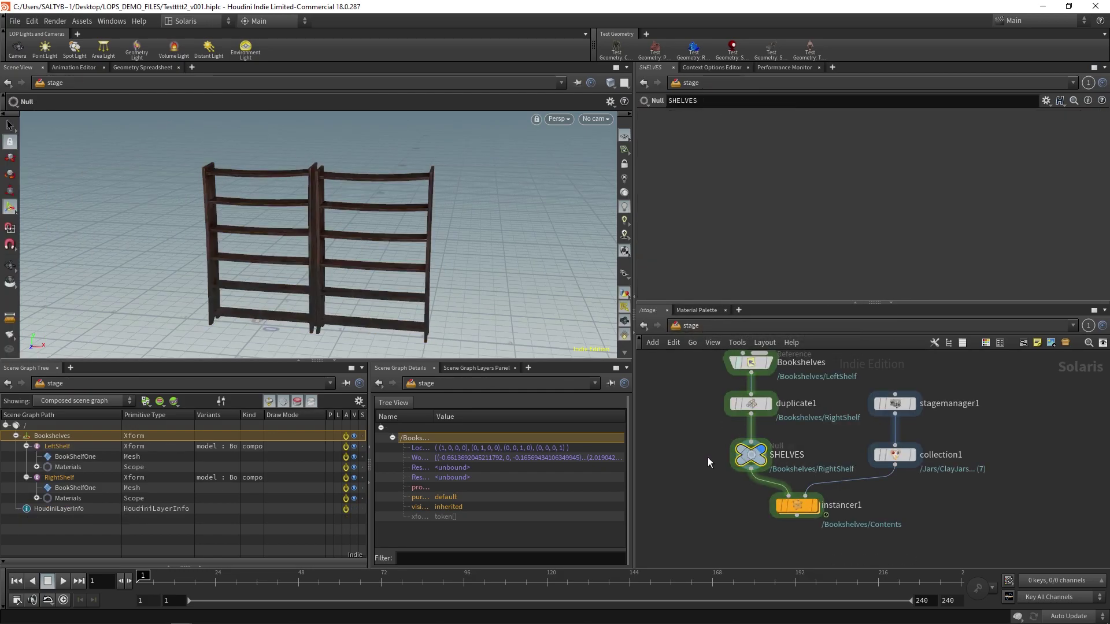
pyautogui.moveTo(746, 456)
pyautogui.mouseDown()
pyautogui.moveTo(721, 460)
pyautogui.moveTo(750, 455)
pyautogui.mouseUp()
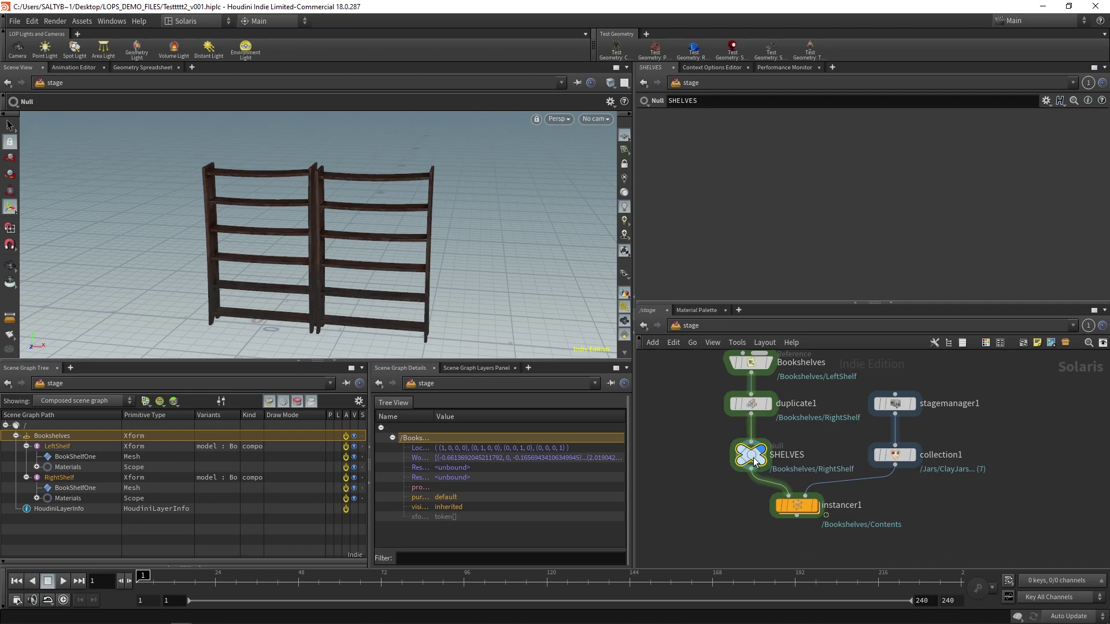
pyautogui.doubleClick(798, 507)
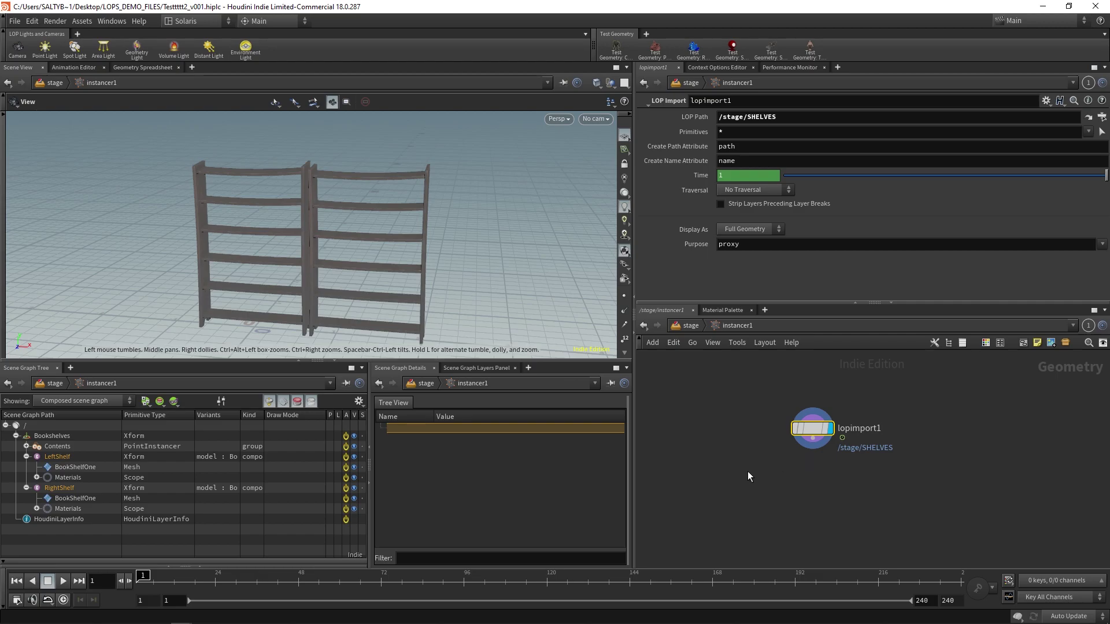
# - Add an Unpack USD node below lopimport1, connected to its output and displayed
pyautogui.press('Tab')
pyautogui.write('unpa')
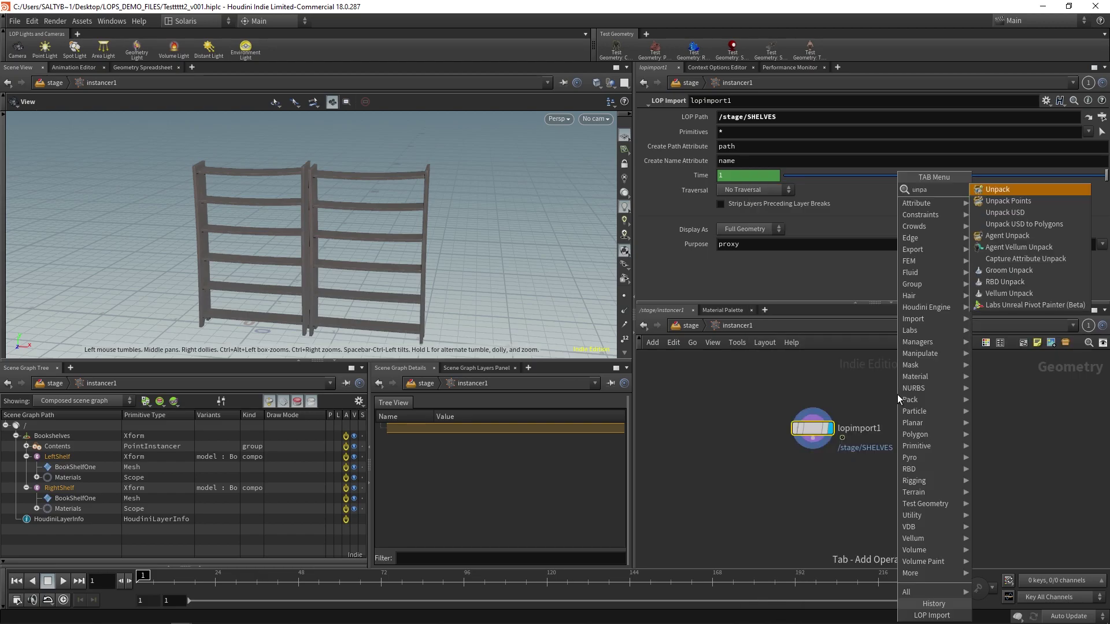
pyautogui.press('Down')
pyautogui.press('Down')
pyautogui.press('Return')
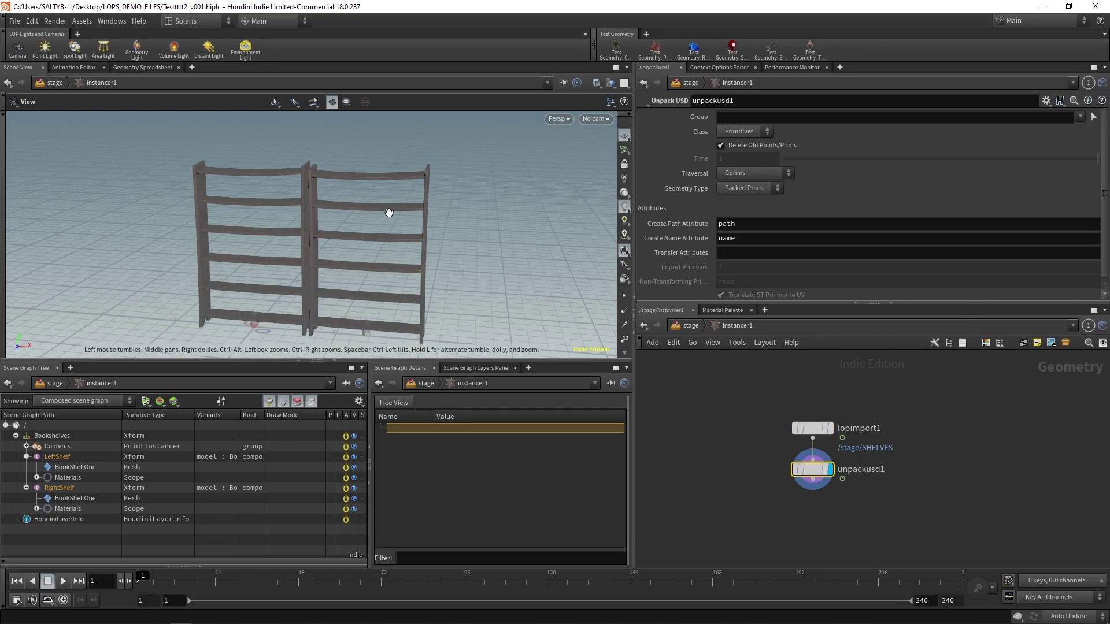
# - Select the left bookshelf in the viewport to examine how the unpacked shelf geometry is divided
pyautogui.click(3, 118)
pyautogui.moveTo(243, 220); pyautogui.dragTo(287, 258)
pyautogui.moveTo(287, 257); pyautogui.dragTo(371, 245, button='right')
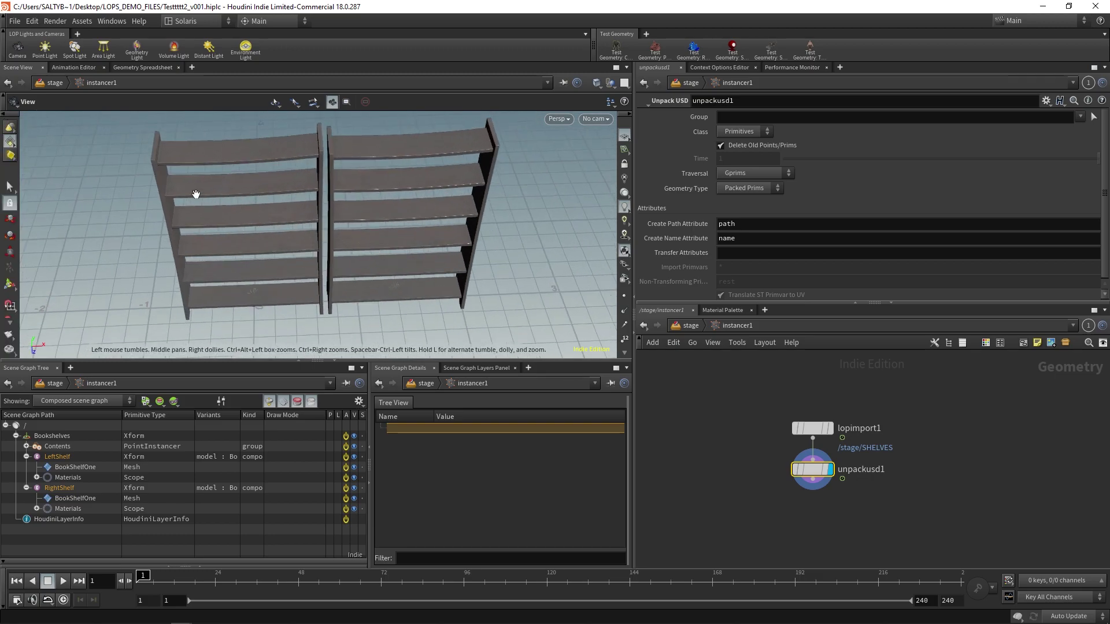
pyautogui.moveTo(220, 205); pyautogui.dragTo(245, 240, button='middle')
pyautogui.moveTo(245, 240); pyautogui.dragTo(282, 195, button='right')
pyautogui.press('s')
pyautogui.click(225, 157)
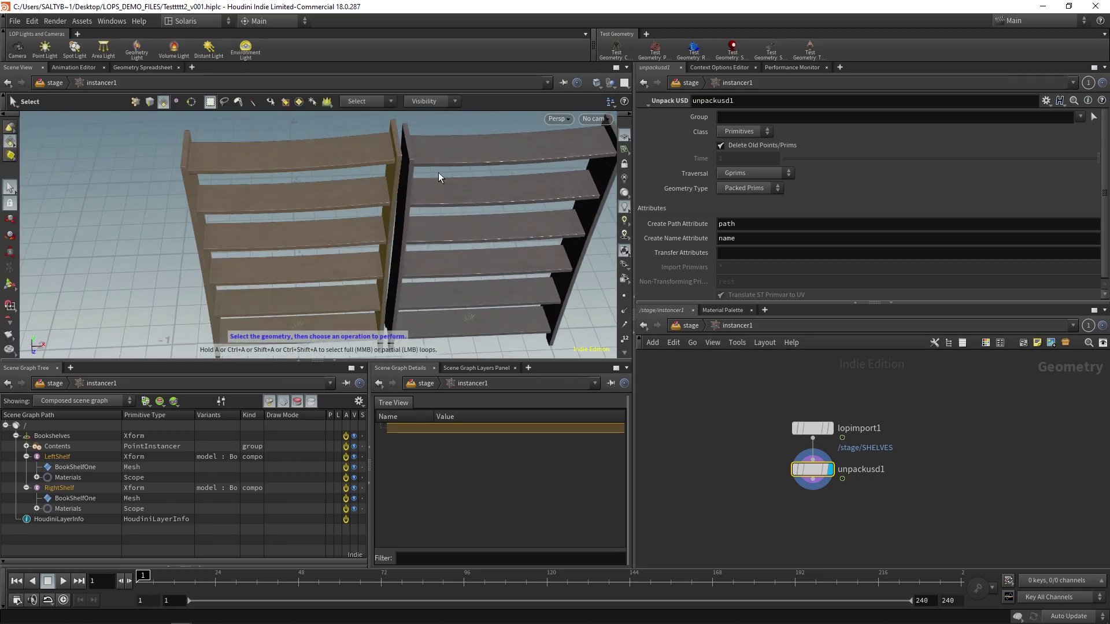
# - Set the Unpack USD node's geometry type to Polygons and check the node's geometry info
pyautogui.keyDown('alt'); pyautogui.moveTo(318, 270); pyautogui.dragTo(289, 235, button='middle'); pyautogui.keyUp('alt')
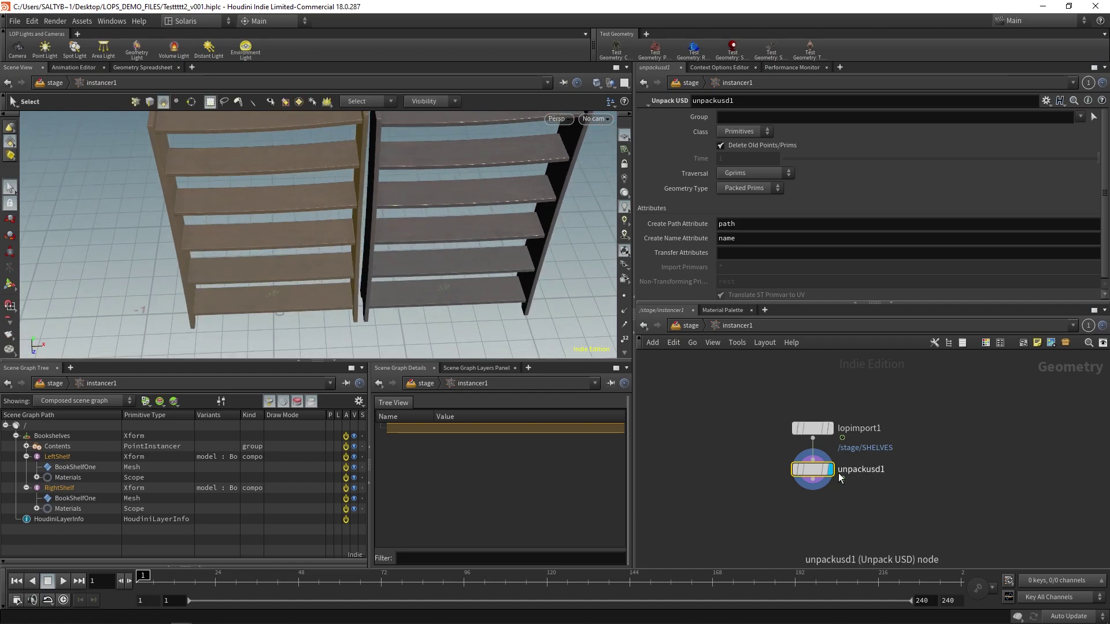
pyautogui.middleClick(839, 477)
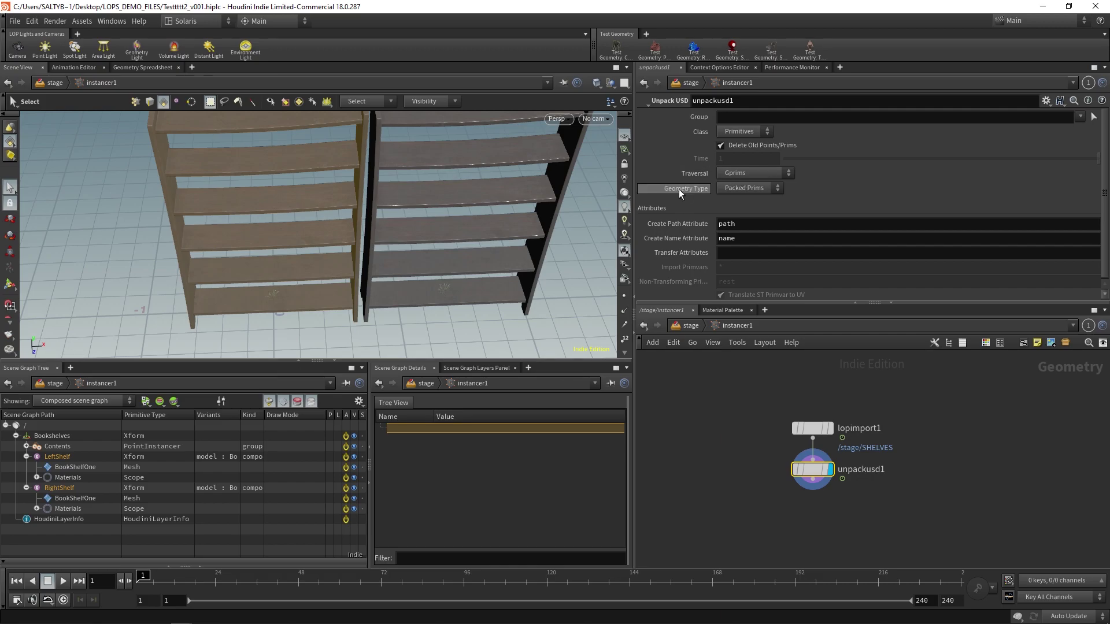
pyautogui.click(747, 189)
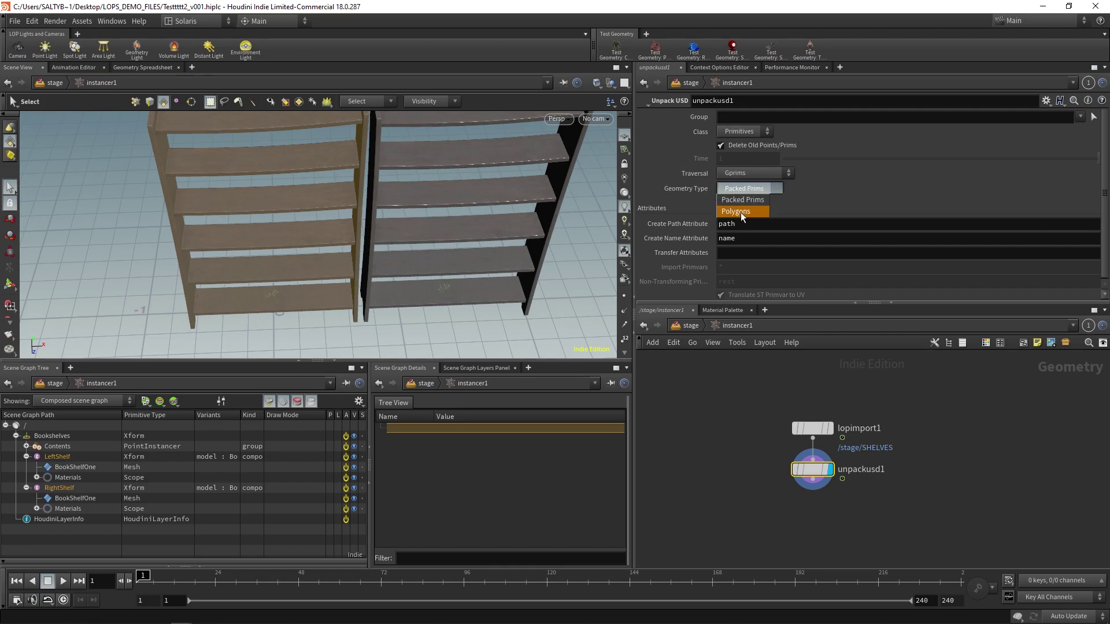
pyautogui.click(741, 211)
pyautogui.middleClick(812, 479)
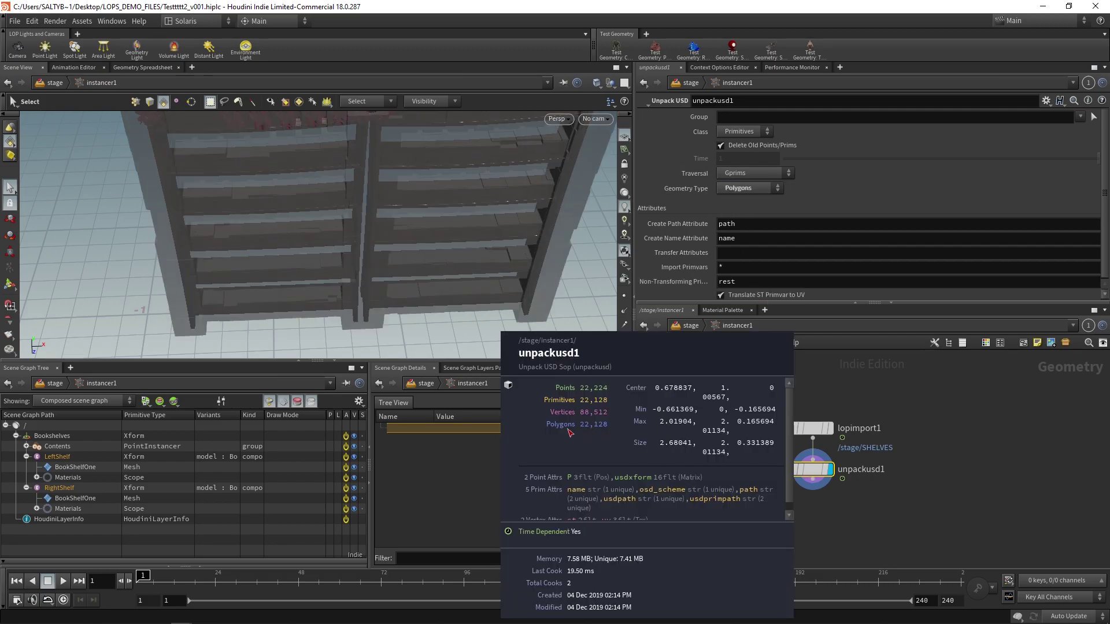
pyautogui.moveTo(730, 500); pyautogui.dragTo(826, 477)
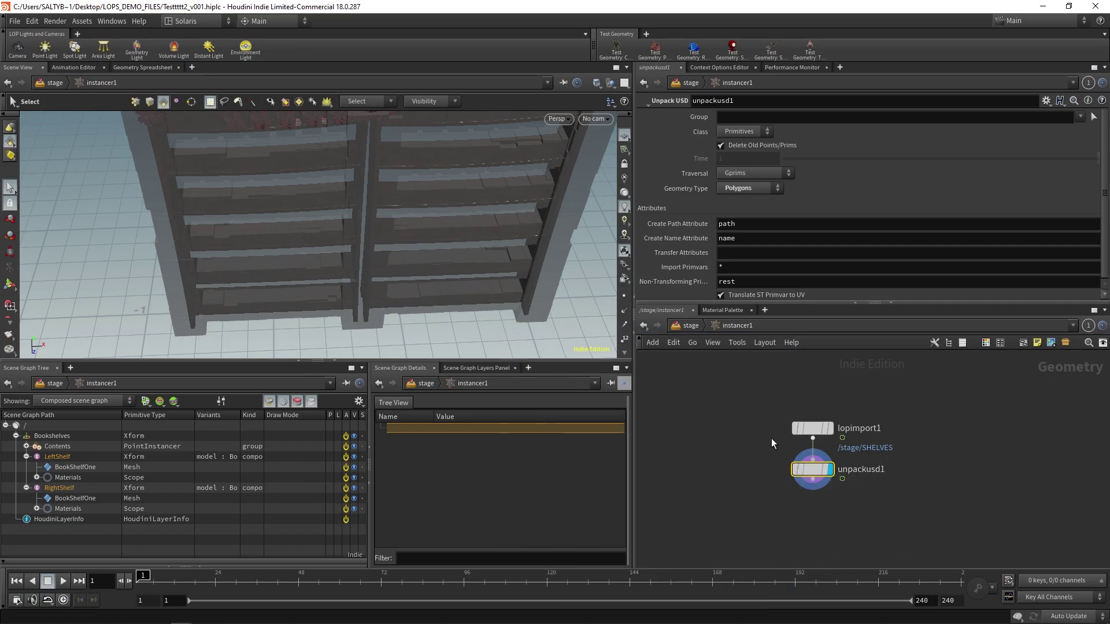
# - Hide other objects in the viewport so only the unpacked shelf polygons are displayed
pyautogui.keyDown('alt'); pyautogui.moveTo(300, 250); pyautogui.dragTo(311, 275, button='middle'); pyautogui.keyUp('alt')
pyautogui.moveTo(311, 275); pyautogui.dragTo(297, 240)
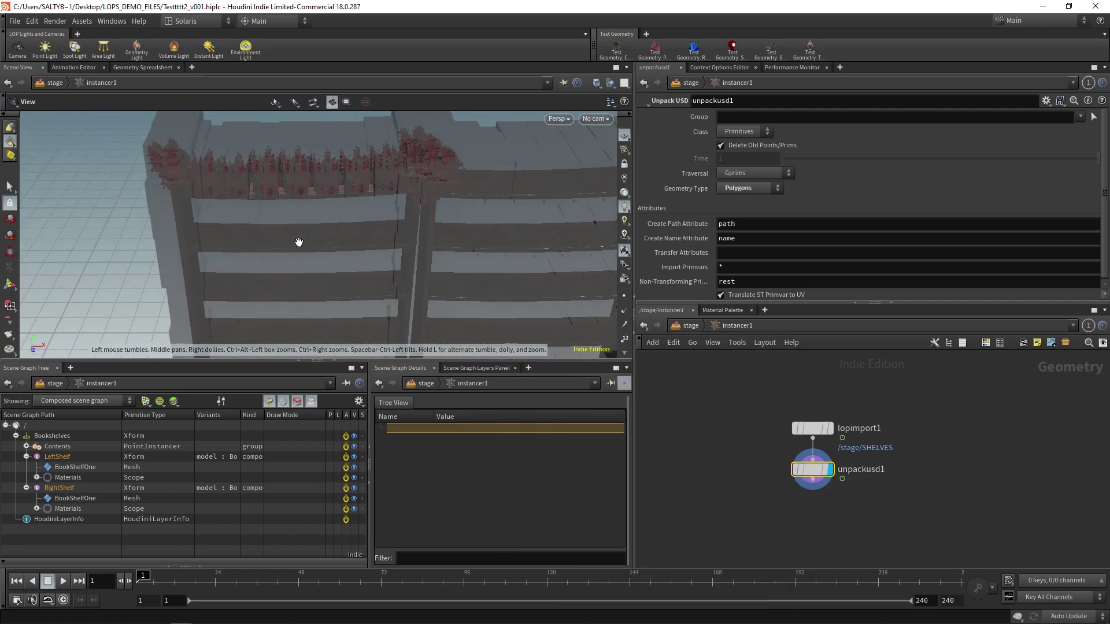
pyautogui.press('s')
pyautogui.click(610, 82)
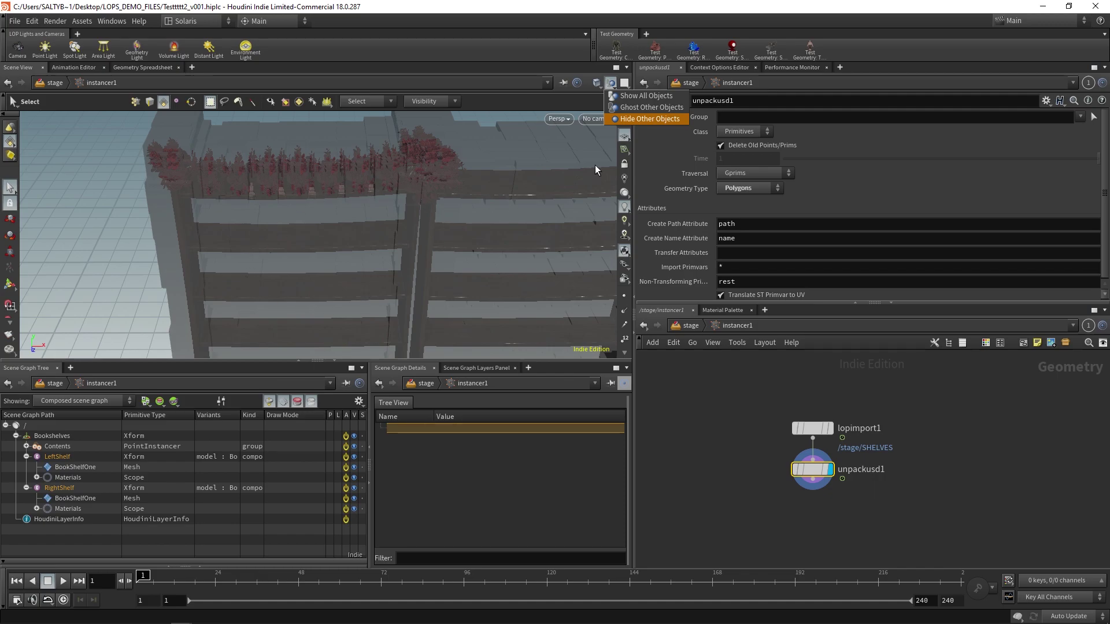
pyautogui.click(650, 118)
pyautogui.press('Escape')
pyautogui.moveTo(282, 256); pyautogui.dragTo(312, 273)
pyautogui.press('s')
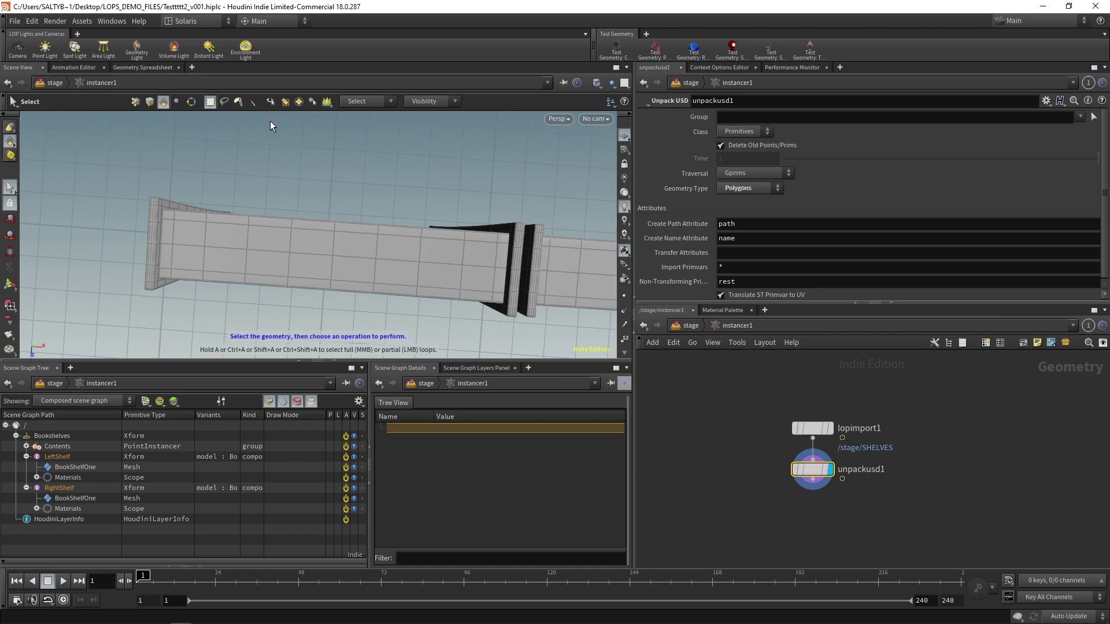
# - Select the top surface polygons of all shelf boards and isolate them with a Blast node set to Delete Non Selected
pyautogui.click(252, 102)
pyautogui.moveTo(183, 254)
pyautogui.mouseDown()
pyautogui.moveTo(196, 241)
pyautogui.moveTo(401, 271)
pyautogui.moveTo(480, 261)
pyautogui.moveTo(241, 249)
pyautogui.moveTo(223, 237)
pyautogui.mouseUp()
pyautogui.press('Escape')
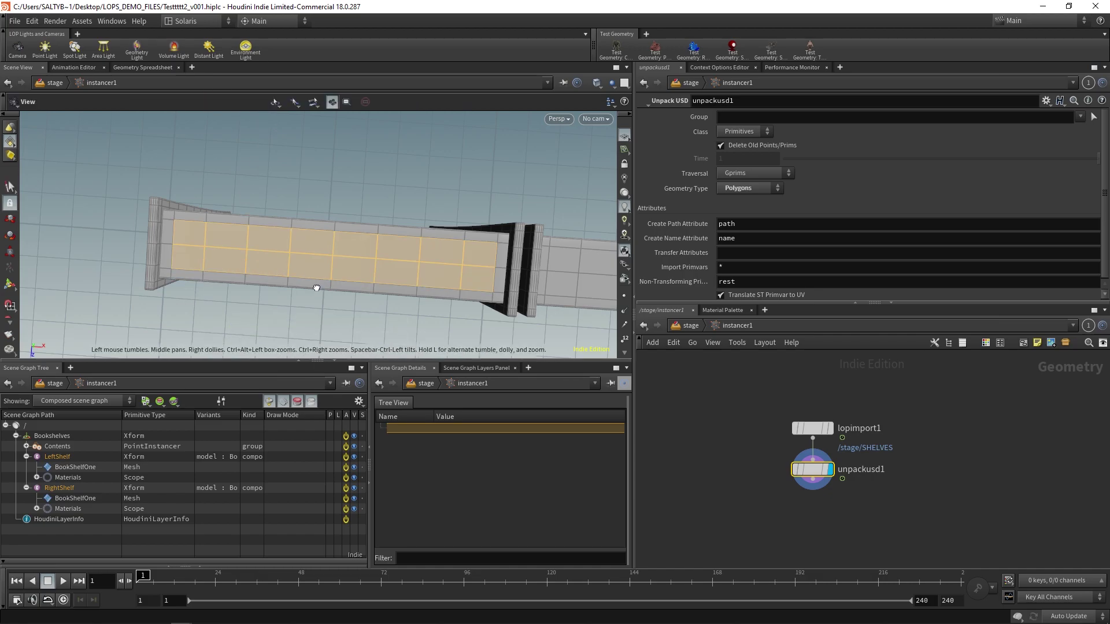
pyautogui.moveTo(316, 288); pyautogui.dragTo(345, 203)
pyautogui.moveTo(345, 202); pyautogui.dragTo(313, 114, button='middle')
pyautogui.press('s')
pyautogui.moveTo(183, 158)
pyautogui.keyDown('shift'); pyautogui.mouseDown()
pyautogui.moveTo(194, 174)
pyautogui.moveTo(401, 184)
pyautogui.moveTo(213, 166)
pyautogui.mouseUp(); pyautogui.keyUp('shift')
pyautogui.moveTo(195, 220)
pyautogui.mouseDown()
pyautogui.moveTo(305, 243)
pyautogui.moveTo(427, 250)
pyautogui.moveTo(227, 227)
pyautogui.mouseUp()
pyautogui.keyDown('alt'); pyautogui.moveTo(206, 296); pyautogui.dragTo(198, 206, button='middle'); pyautogui.keyUp('alt')
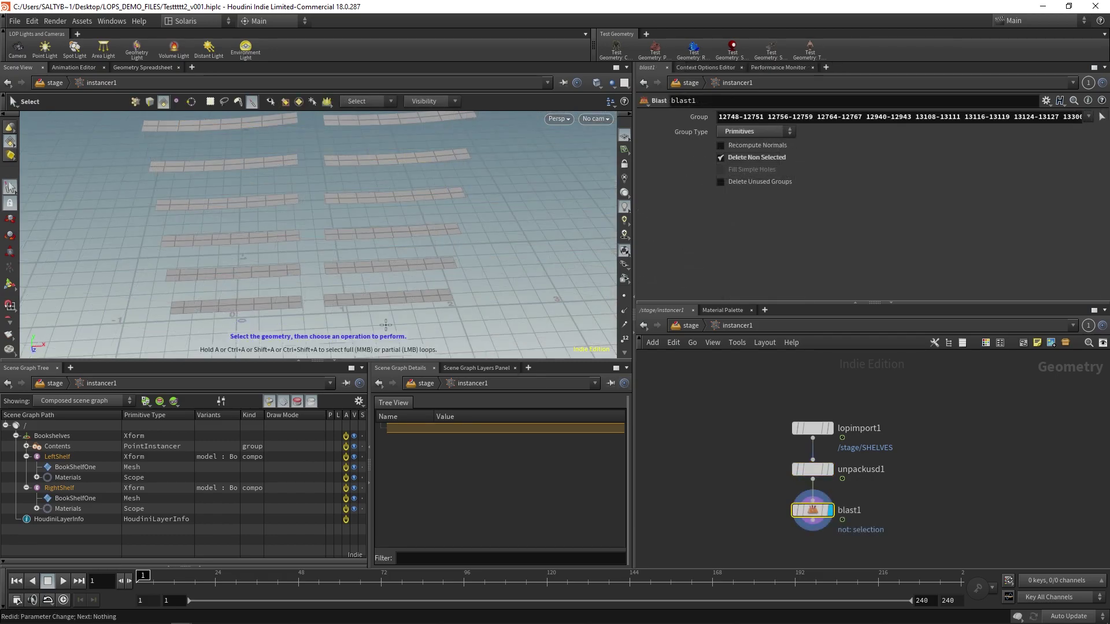
# - Add a Scatter node below blast1 and set its Force Total Count to 229
pyautogui.keyDown('alt'); pyautogui.moveTo(284, 199); pyautogui.dragTo(381, 265); pyautogui.keyUp('alt')
pyautogui.keyDown('alt'); pyautogui.moveTo(381, 265); pyautogui.dragTo(270, 262, button='right'); pyautogui.keyUp('alt')
pyautogui.keyDown('alt'); pyautogui.moveTo(270, 263); pyautogui.dragTo(295, 242); pyautogui.keyUp('alt')
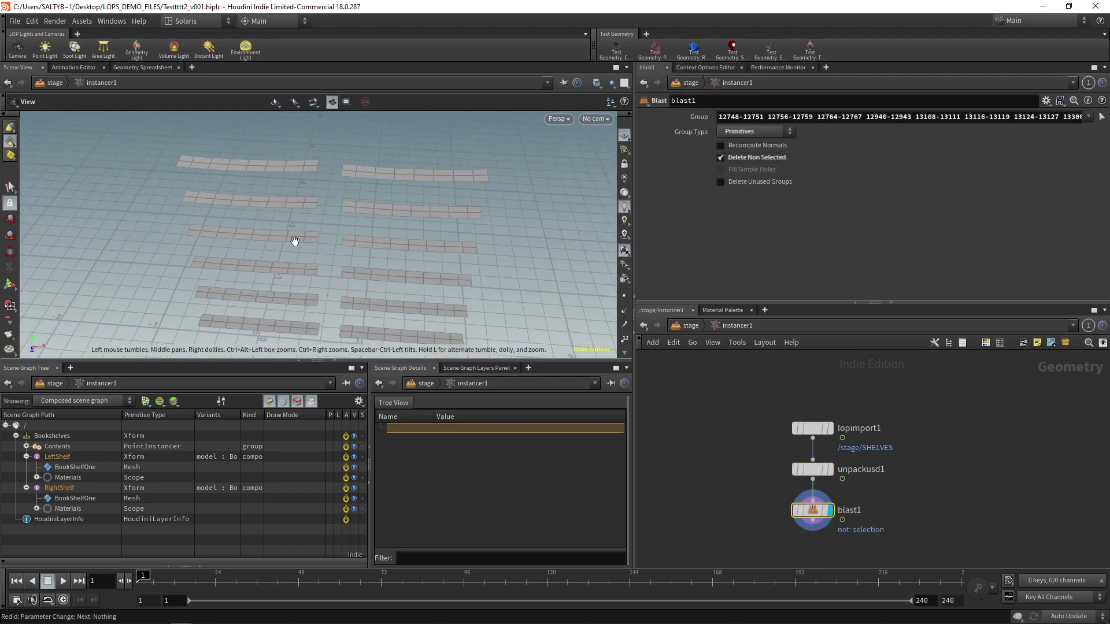
pyautogui.press('Tab')
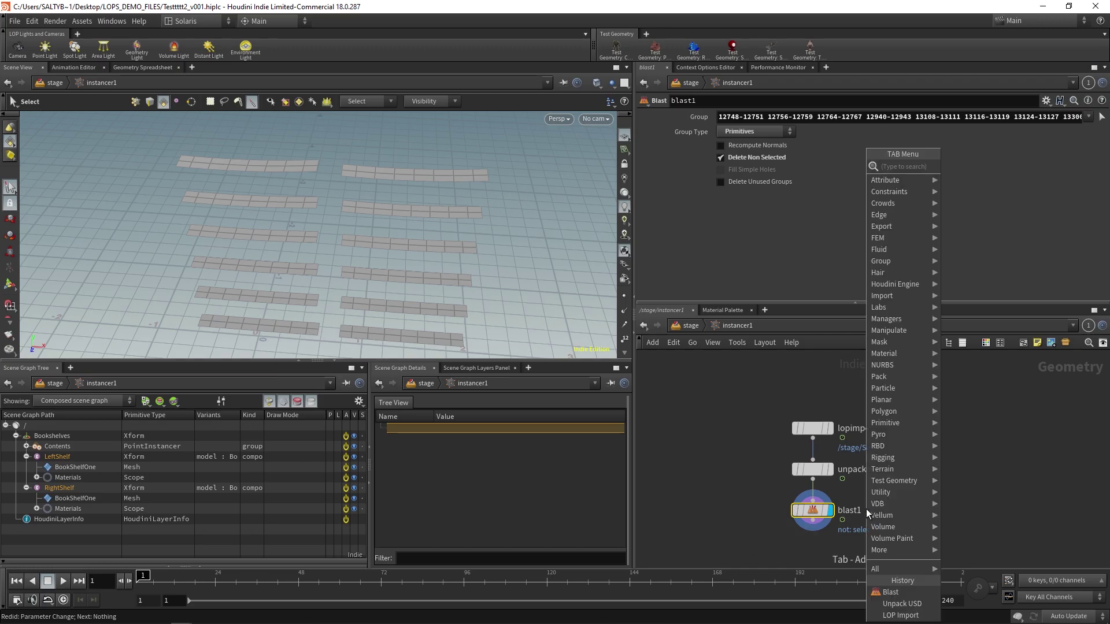
pyautogui.write('scatter')
pyautogui.press('Return')
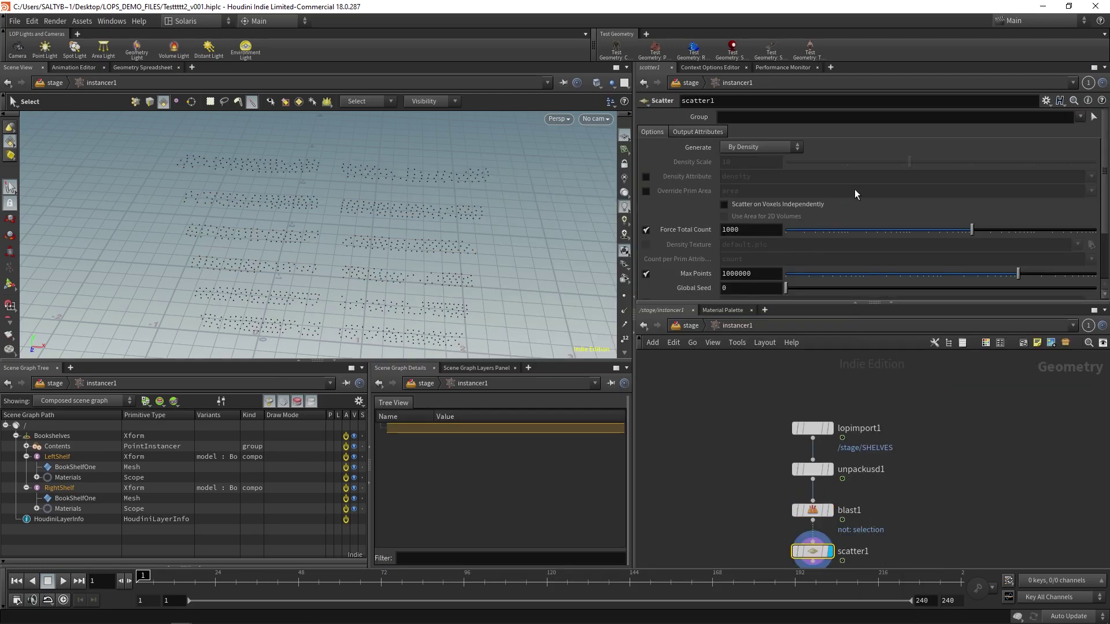
pyautogui.moveTo(972, 231); pyautogui.dragTo(931, 231)
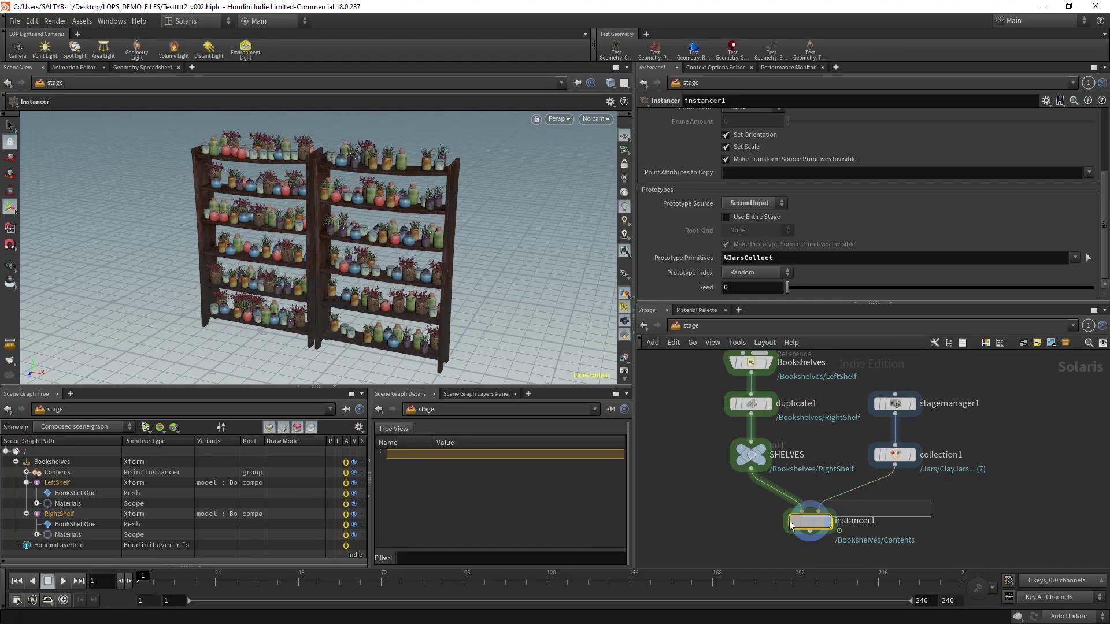
# - Return to the stage network and examine how the jars are instanced across both bookshelves, including a close view of individual shelves
pyautogui.click(685, 325)
pyautogui.click(961, 343)
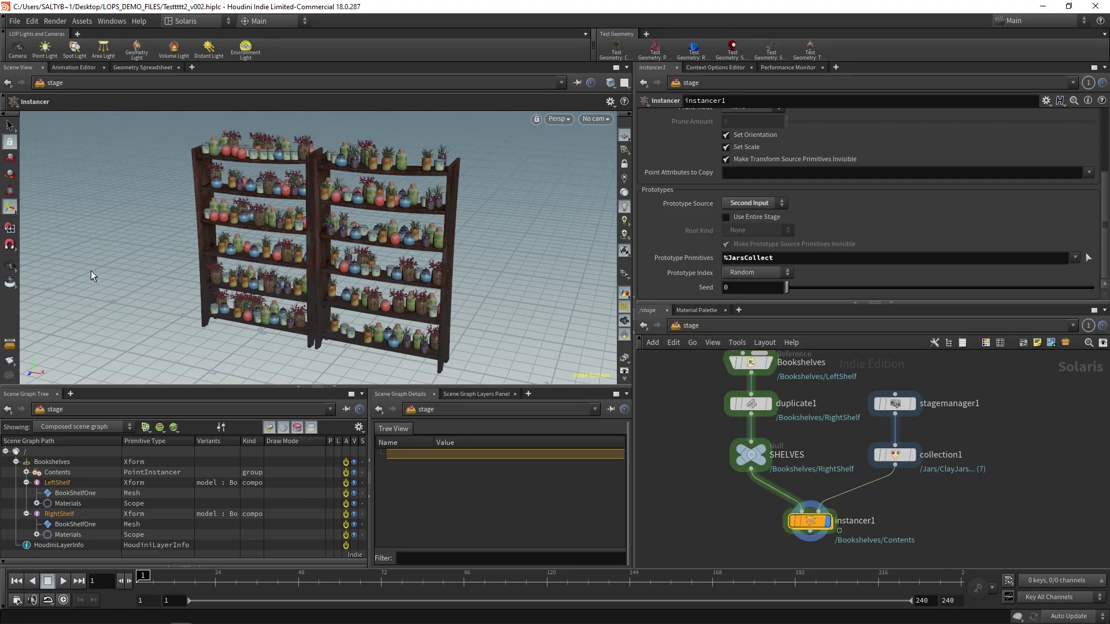
pyautogui.click(13, 264)
pyautogui.moveTo(257, 224); pyautogui.dragTo(366, 250, button='right')
pyautogui.moveTo(366, 250); pyautogui.dragTo(414, 235)
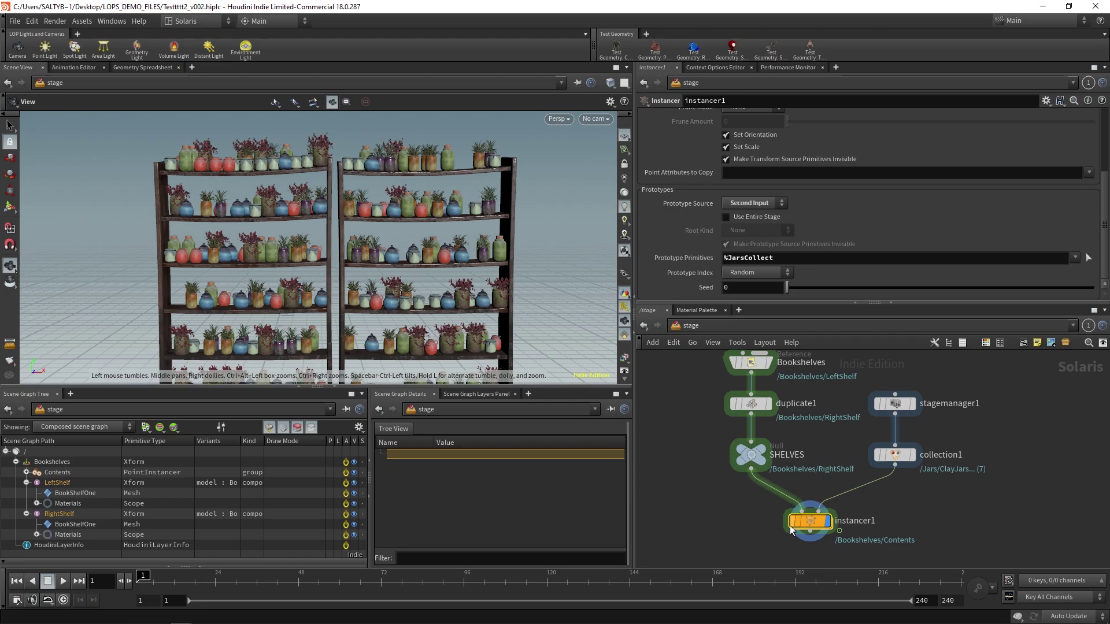
pyautogui.moveTo(126, 267); pyautogui.dragTo(132, 244, button='middle')
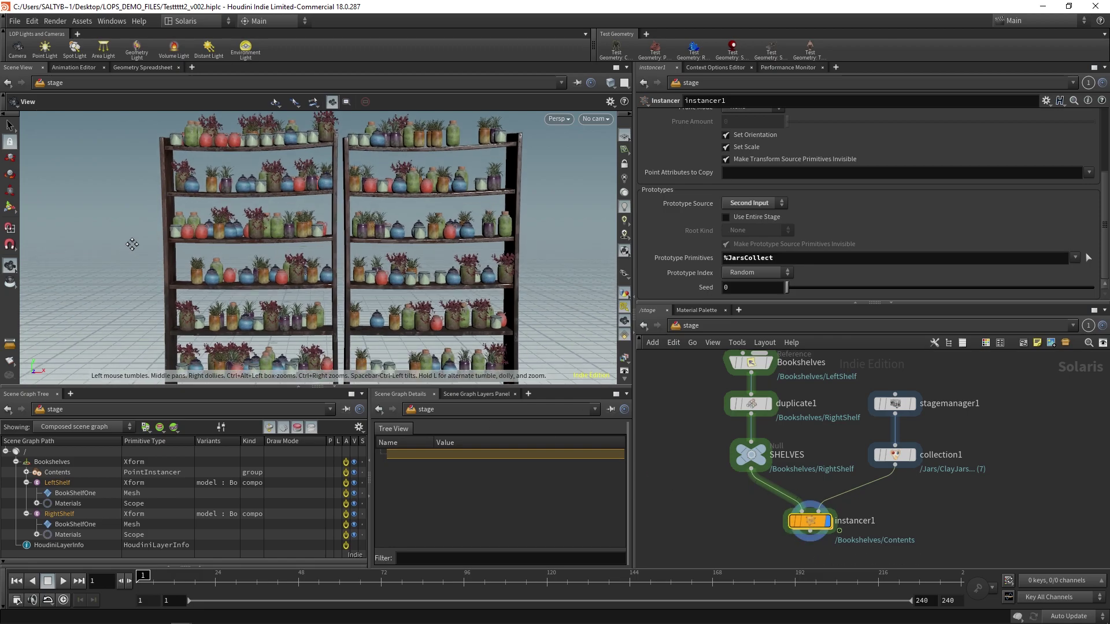
pyautogui.moveTo(132, 244); pyautogui.dragTo(117, 272)
pyautogui.scroll(6, 262, 268)
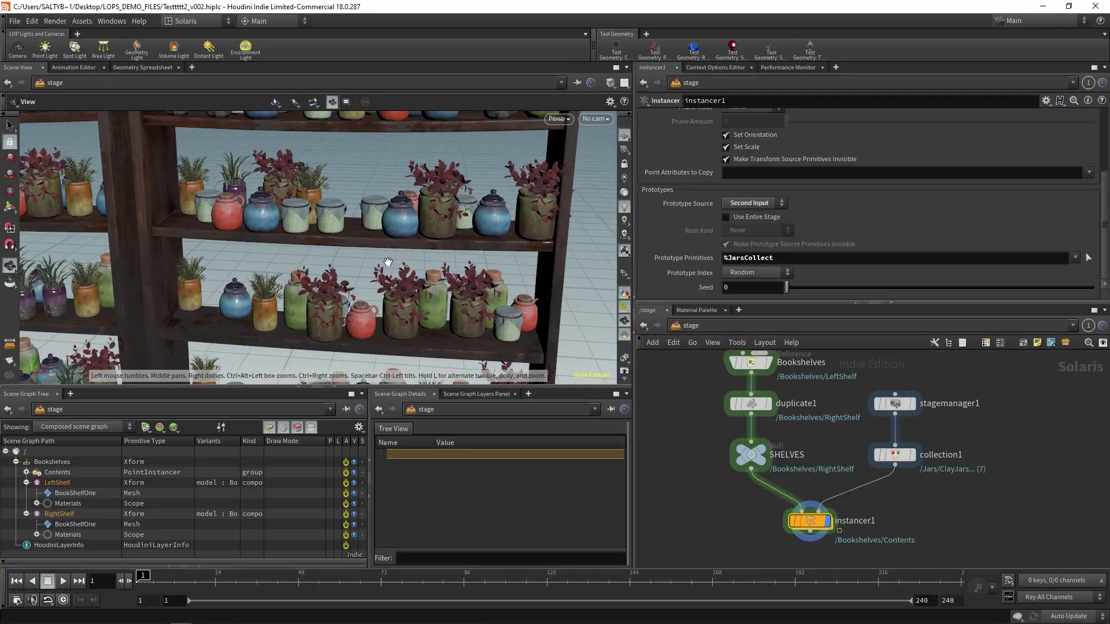
pyautogui.moveTo(388, 262); pyautogui.dragTo(362, 255)
pyautogui.moveTo(362, 256); pyautogui.dragTo(409, 244, button='right')
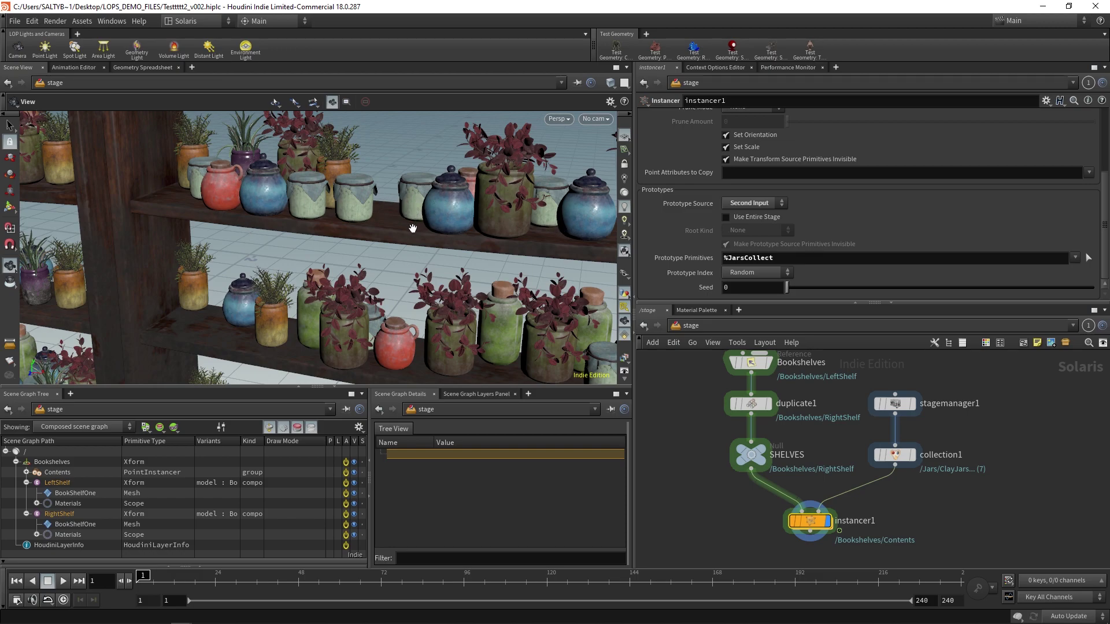
# - Go inside instancer1 and add an Attribute Randomize node connected below scatter1
pyautogui.doubleClick(808, 523)
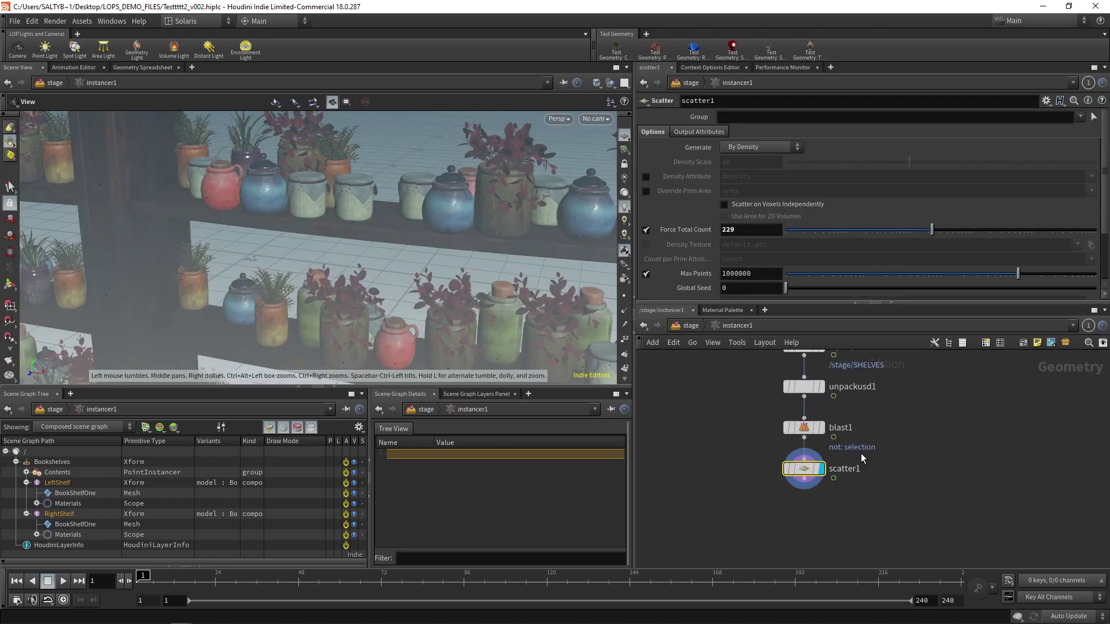
pyautogui.press('Tab')
pyautogui.write('at')
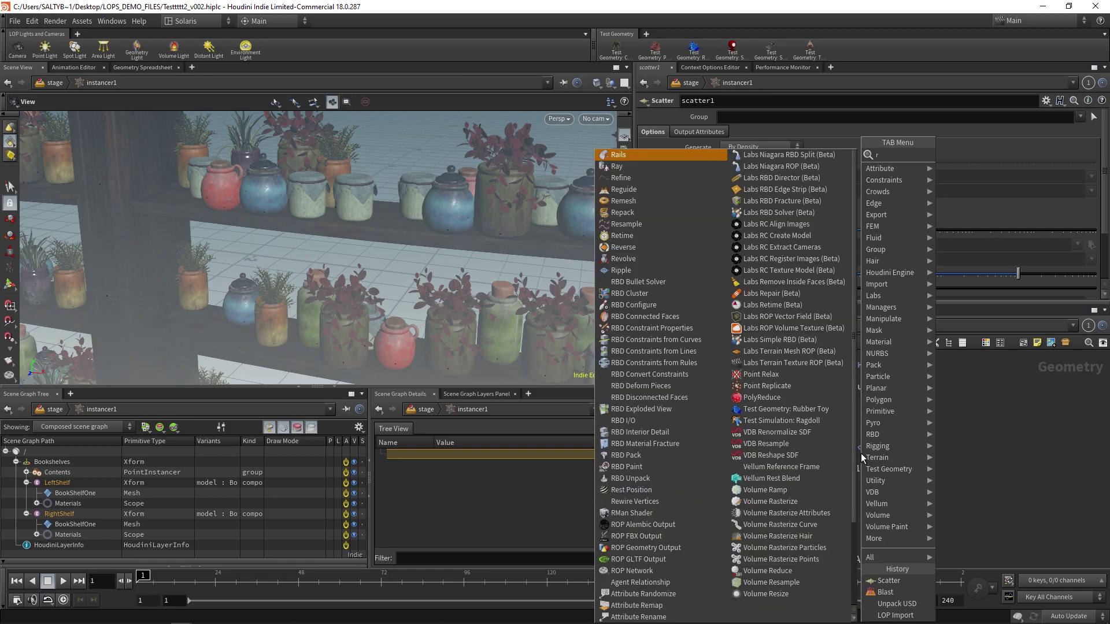
pyautogui.write('tri')
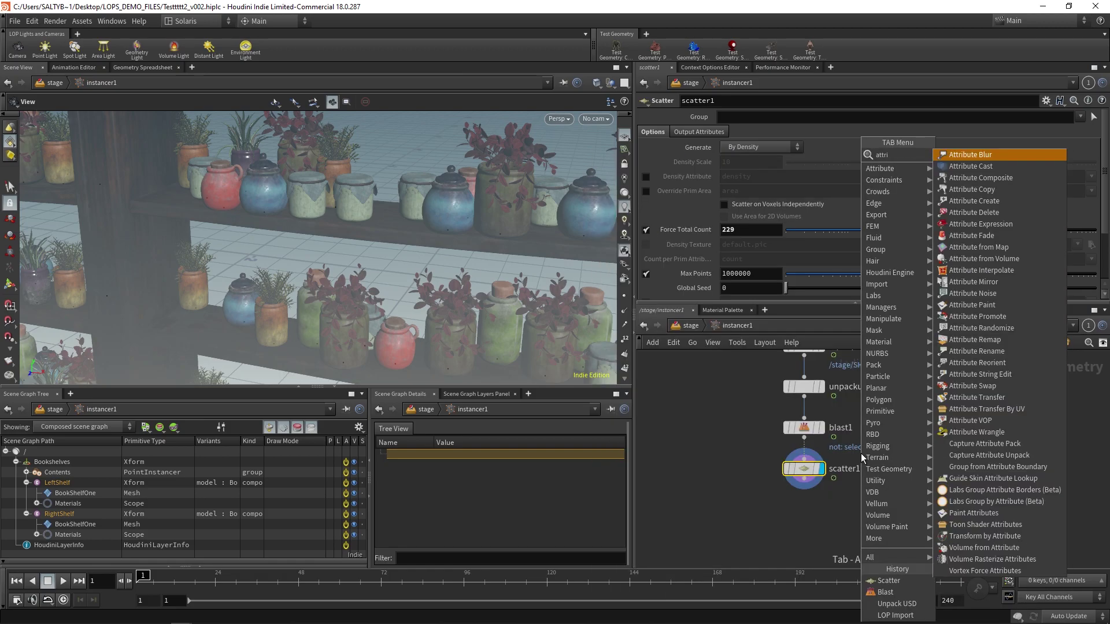
pyautogui.write('br')
pyautogui.press('Return')
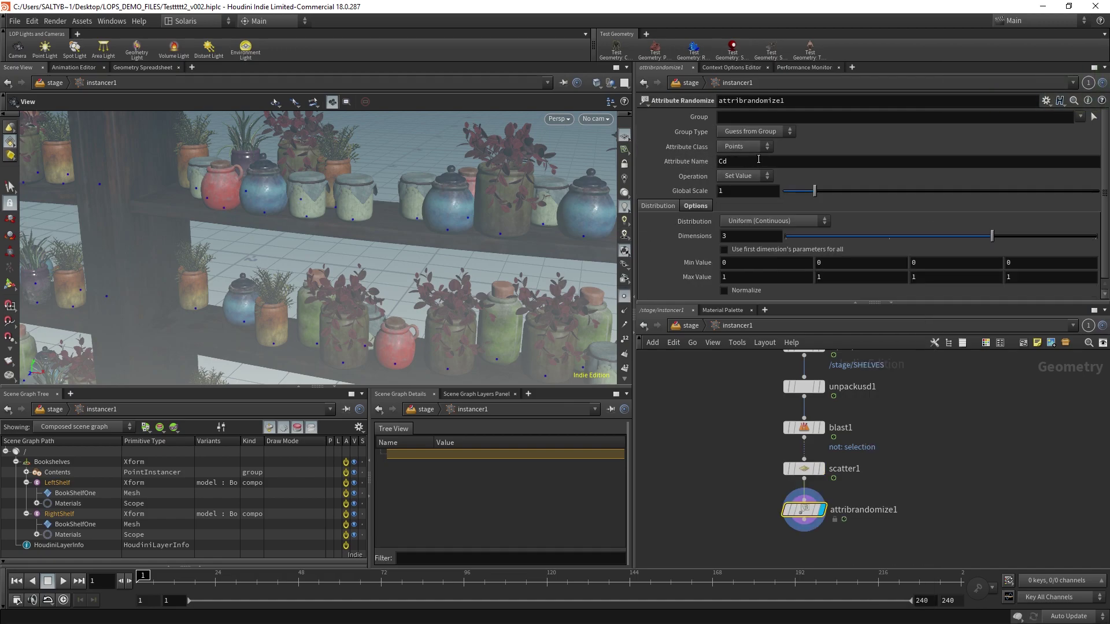
# - Set the Attribute Randomize node's attribute name to basecolor
pyautogui.doubleClick(722, 161)
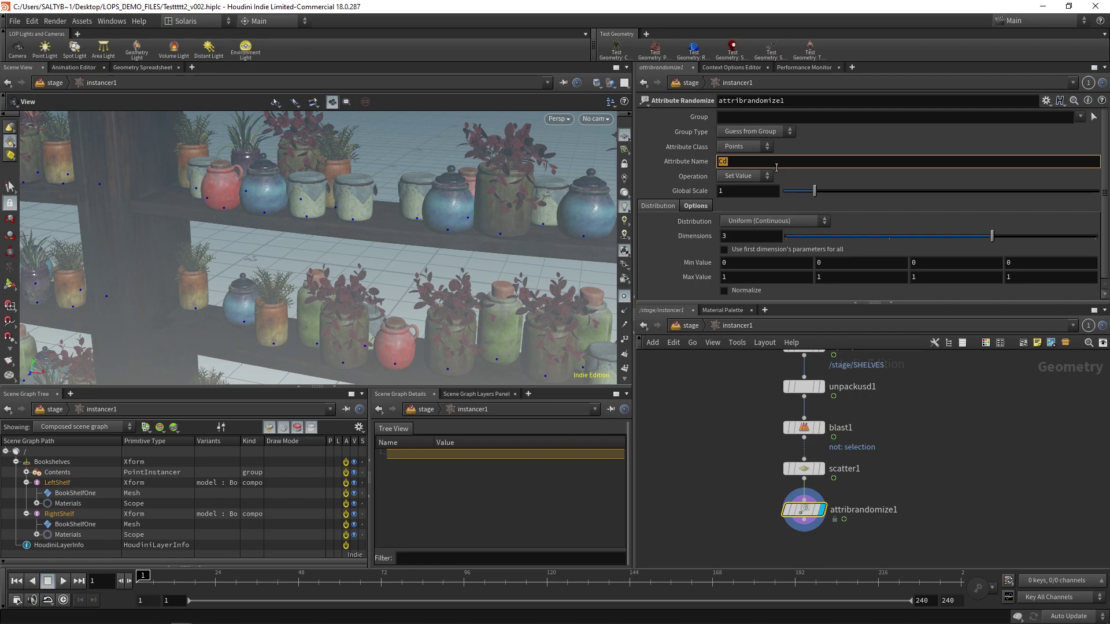
pyautogui.write('basecolor')
pyautogui.press('Return')
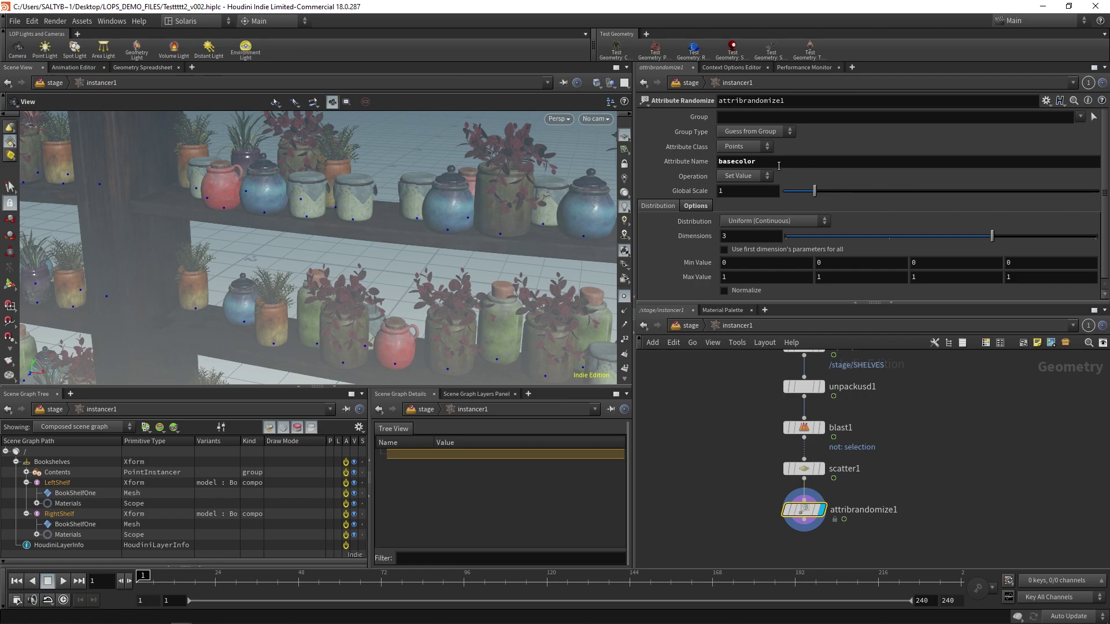
# - Set the first three Min Value components of the randomized basecolor attribute to .5
pyautogui.moveTo(305, 208); pyautogui.dragTo(436, 208, button='right')
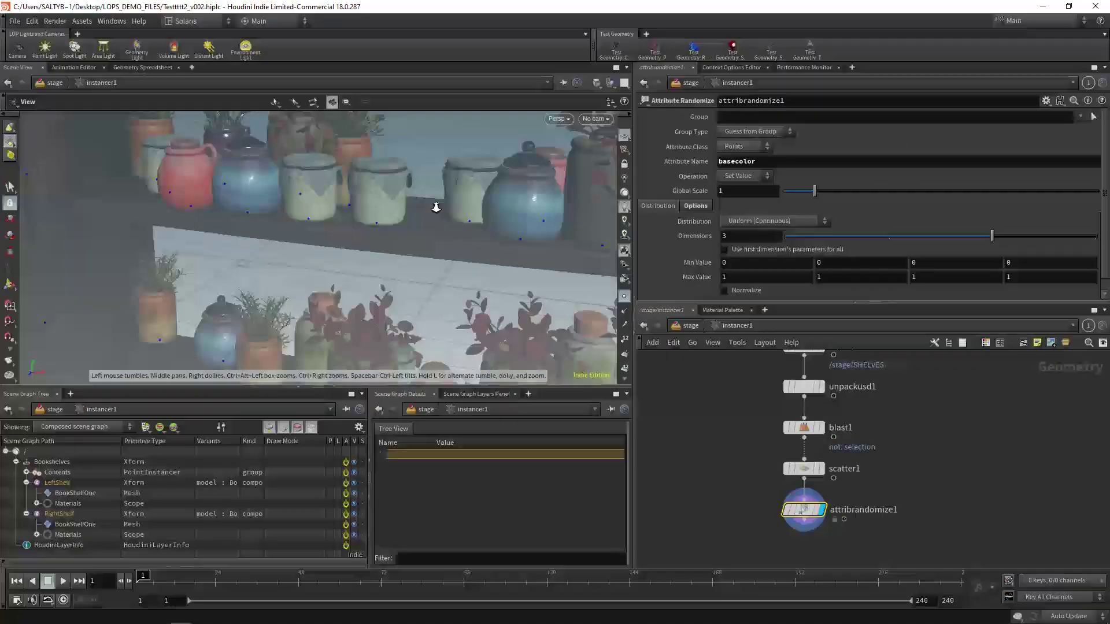
pyautogui.moveTo(436, 209); pyautogui.dragTo(361, 206)
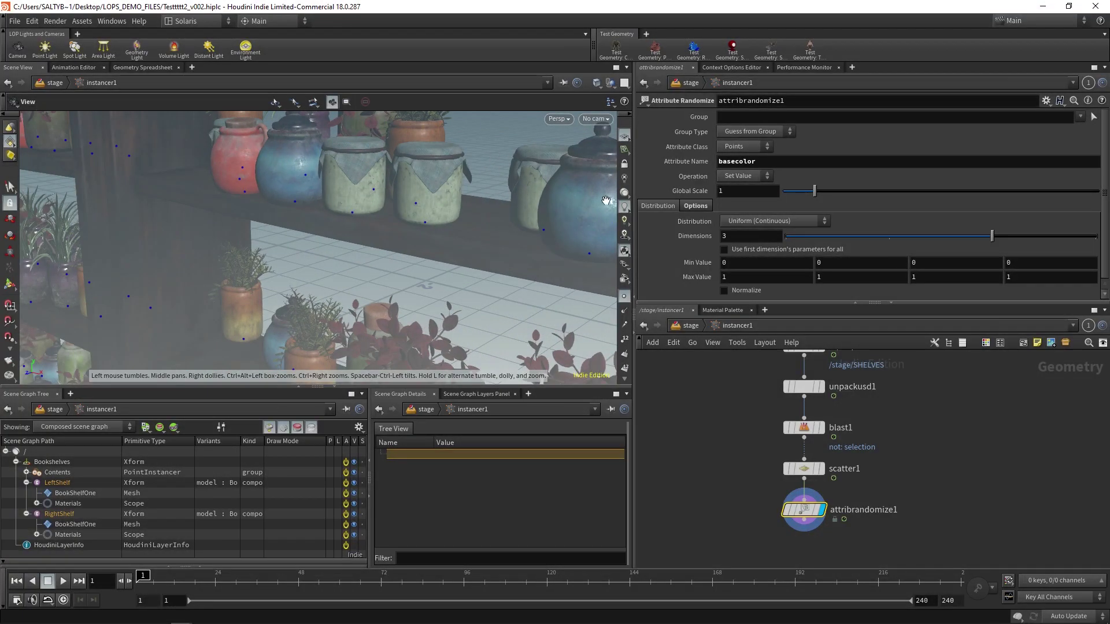
pyautogui.scroll(-4, 345, 227)
pyautogui.moveTo(345, 227); pyautogui.dragTo(386, 224)
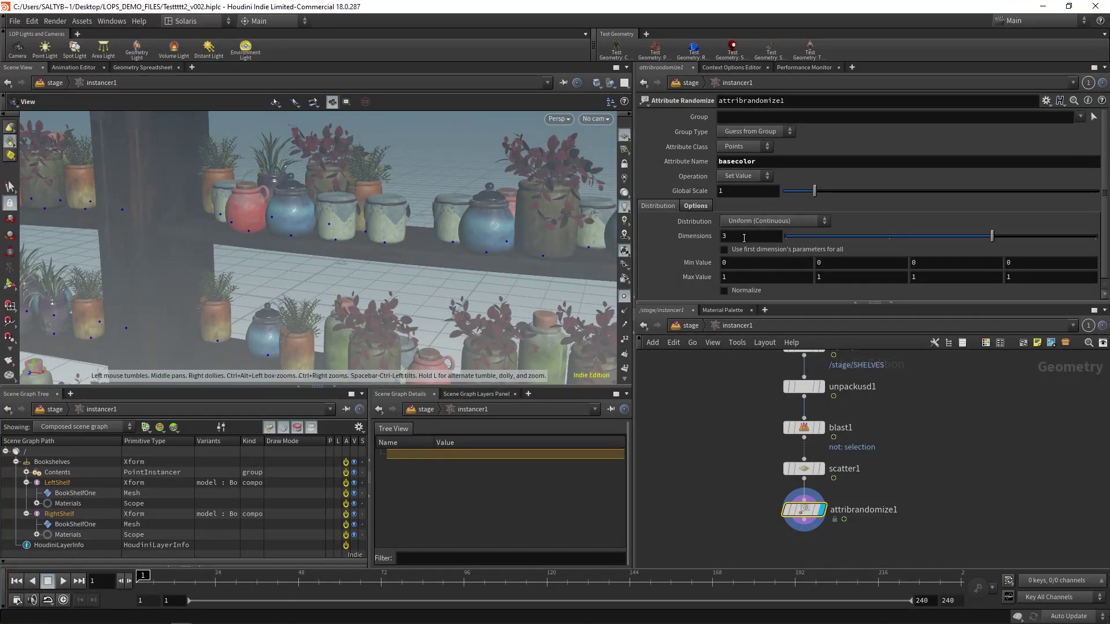
pyautogui.moveTo(736, 262); pyautogui.dragTo(703, 260)
pyautogui.write('.5')
pyautogui.press('Tab')
pyautogui.write('.5')
pyautogui.press('Tab')
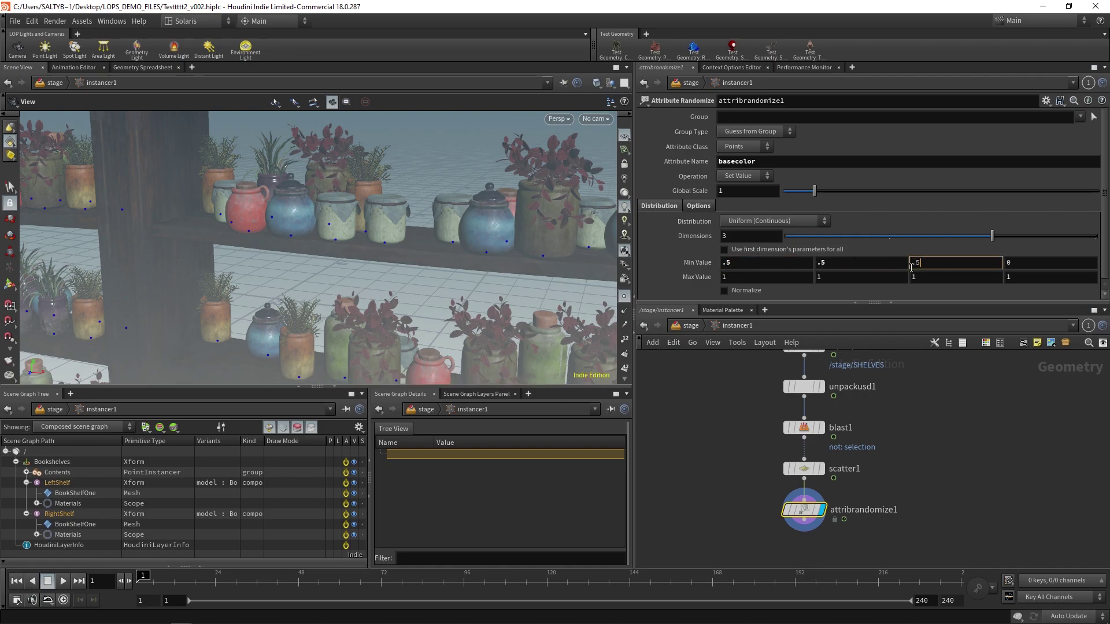
pyautogui.write('.5')
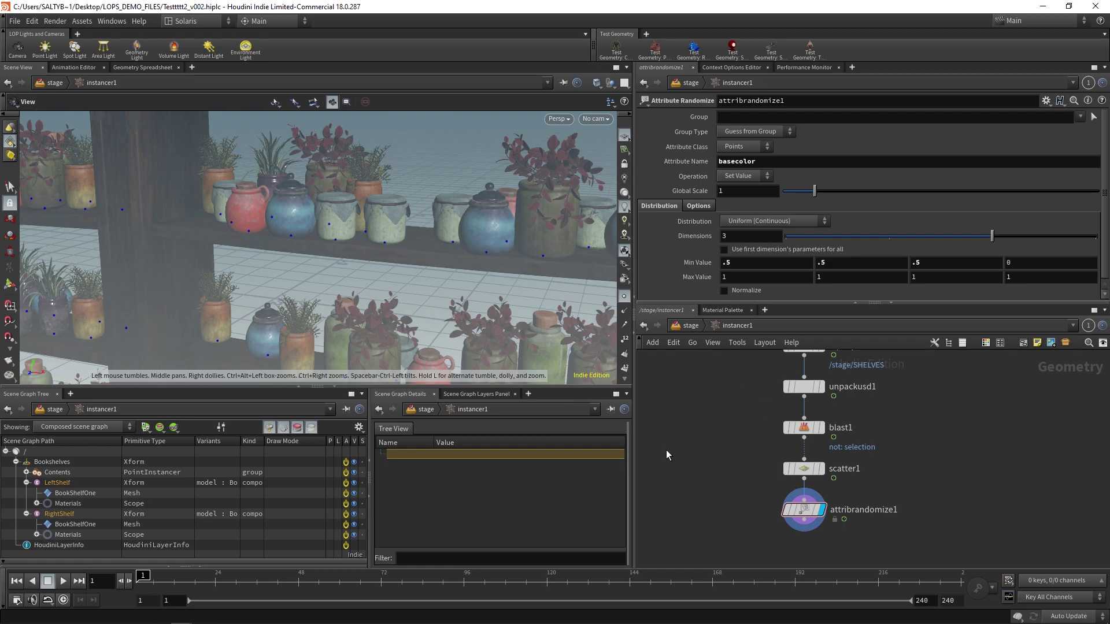
pyautogui.moveTo(723, 467); pyautogui.dragTo(827, 531)
pyautogui.click(812, 510)
pyautogui.moveTo(690, 529); pyautogui.dragTo(1027, 496)
pyautogui.moveTo(962, 480); pyautogui.dragTo(914, 473, button='middle')
pyautogui.moveTo(697, 470)
pyautogui.mouseDown()
pyautogui.moveTo(695, 480)
pyautogui.moveTo(961, 534)
pyautogui.mouseUp()
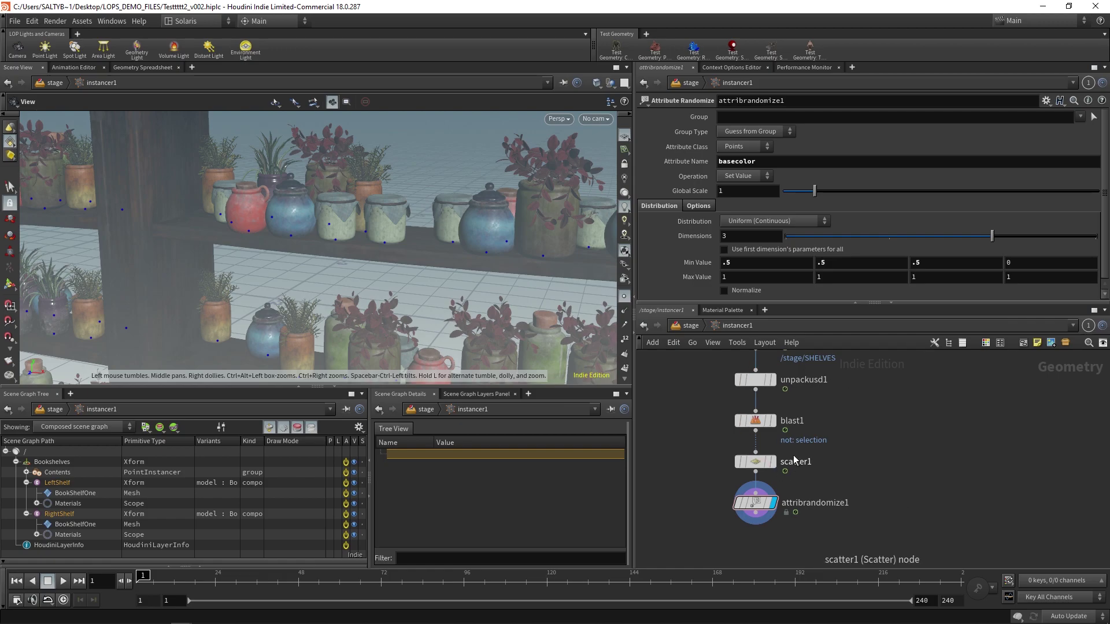
# - Return from the instancer's geometry network to the stage network
pyautogui.click(690, 325)
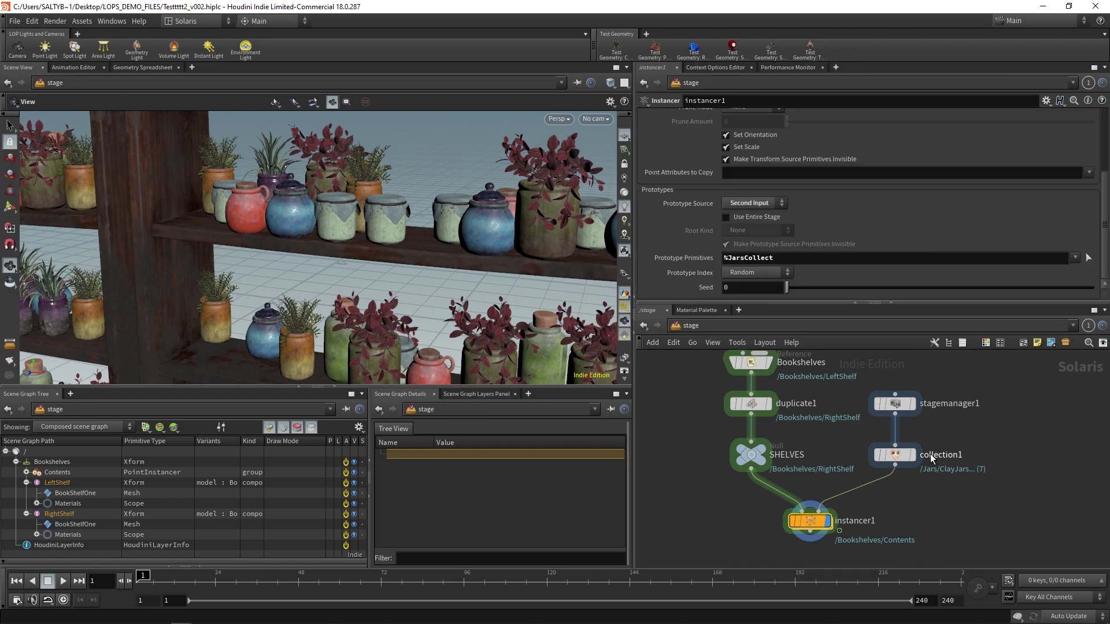
pyautogui.moveTo(721, 532); pyautogui.dragTo(761, 513)
pyautogui.moveTo(730, 517); pyautogui.dragTo(754, 477, button='middle')
pyautogui.moveTo(754, 510); pyautogui.dragTo(884, 476)
pyautogui.moveTo(917, 472); pyautogui.dragTo(881, 491, button='middle')
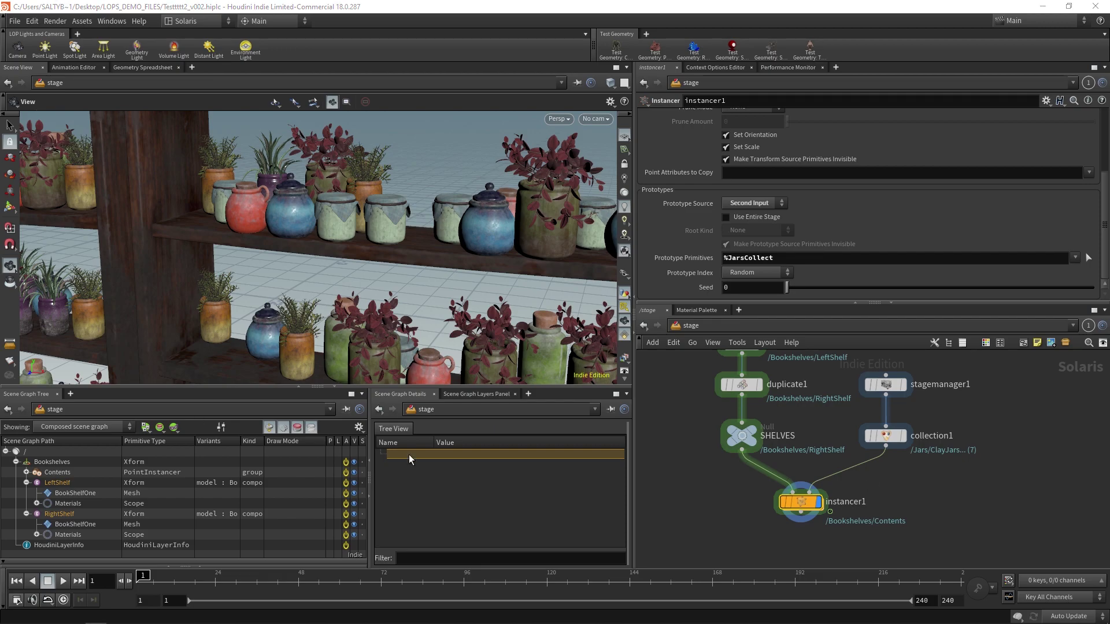